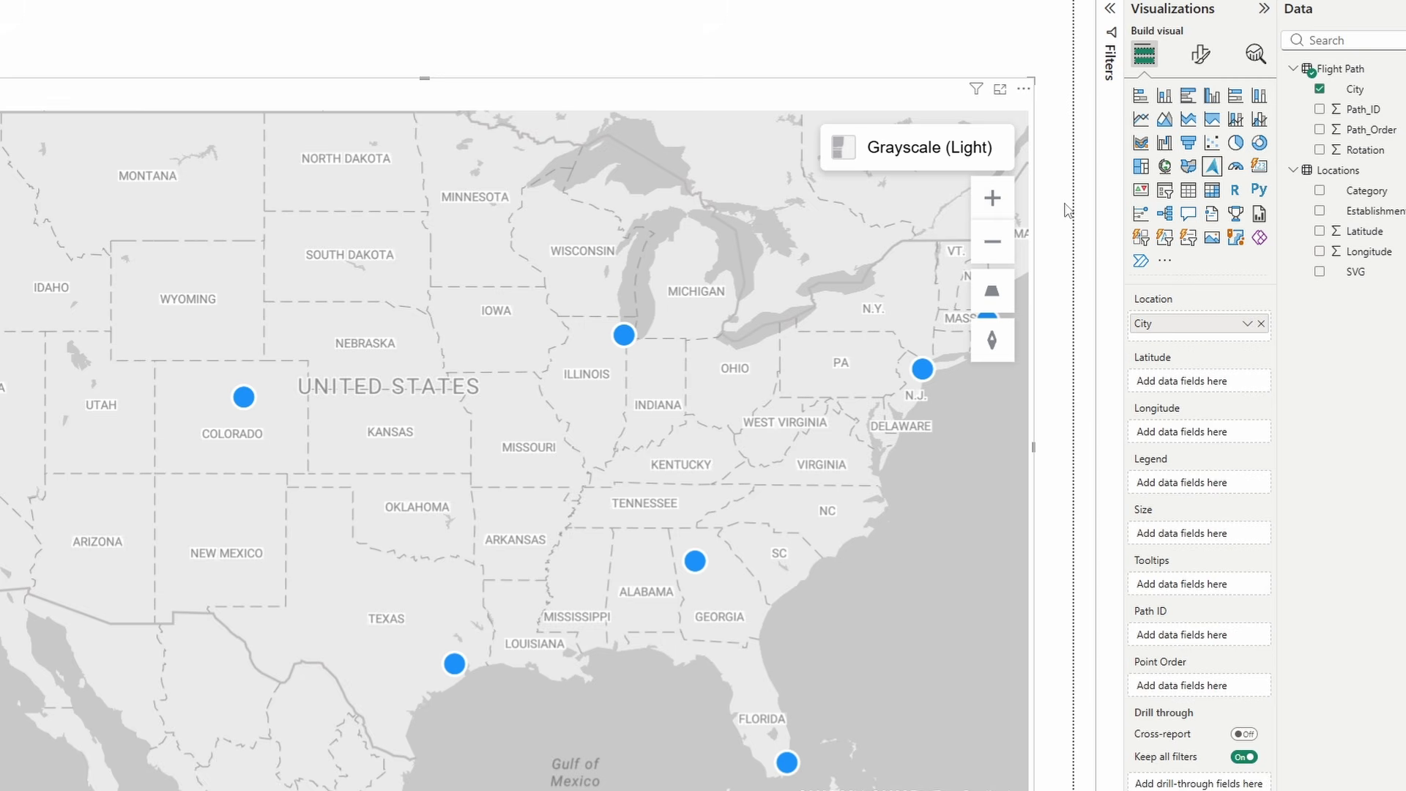
Expand the map's Marker layer zoom and alignment options and its Markers shape settings
left_click(1200, 55)
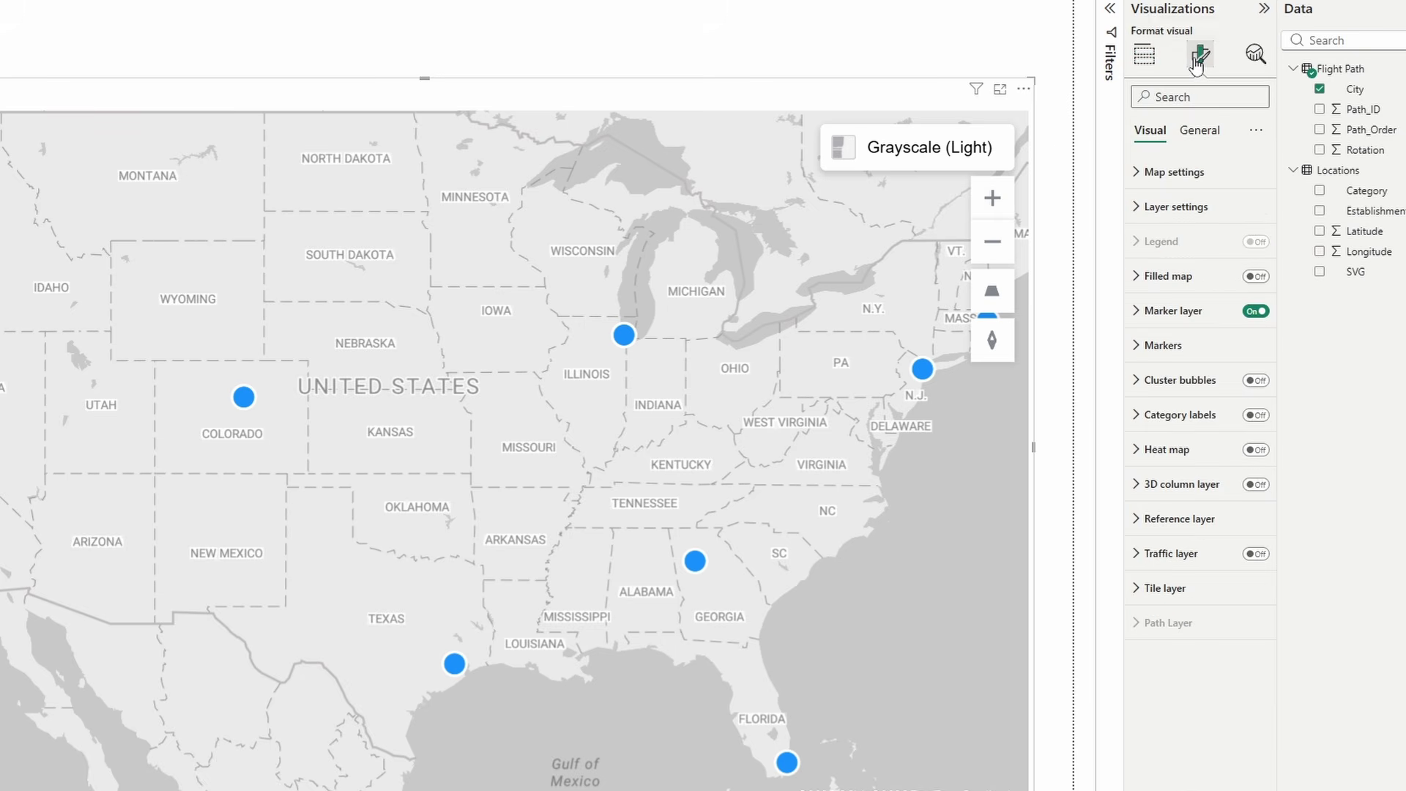
left_click(1184, 311)
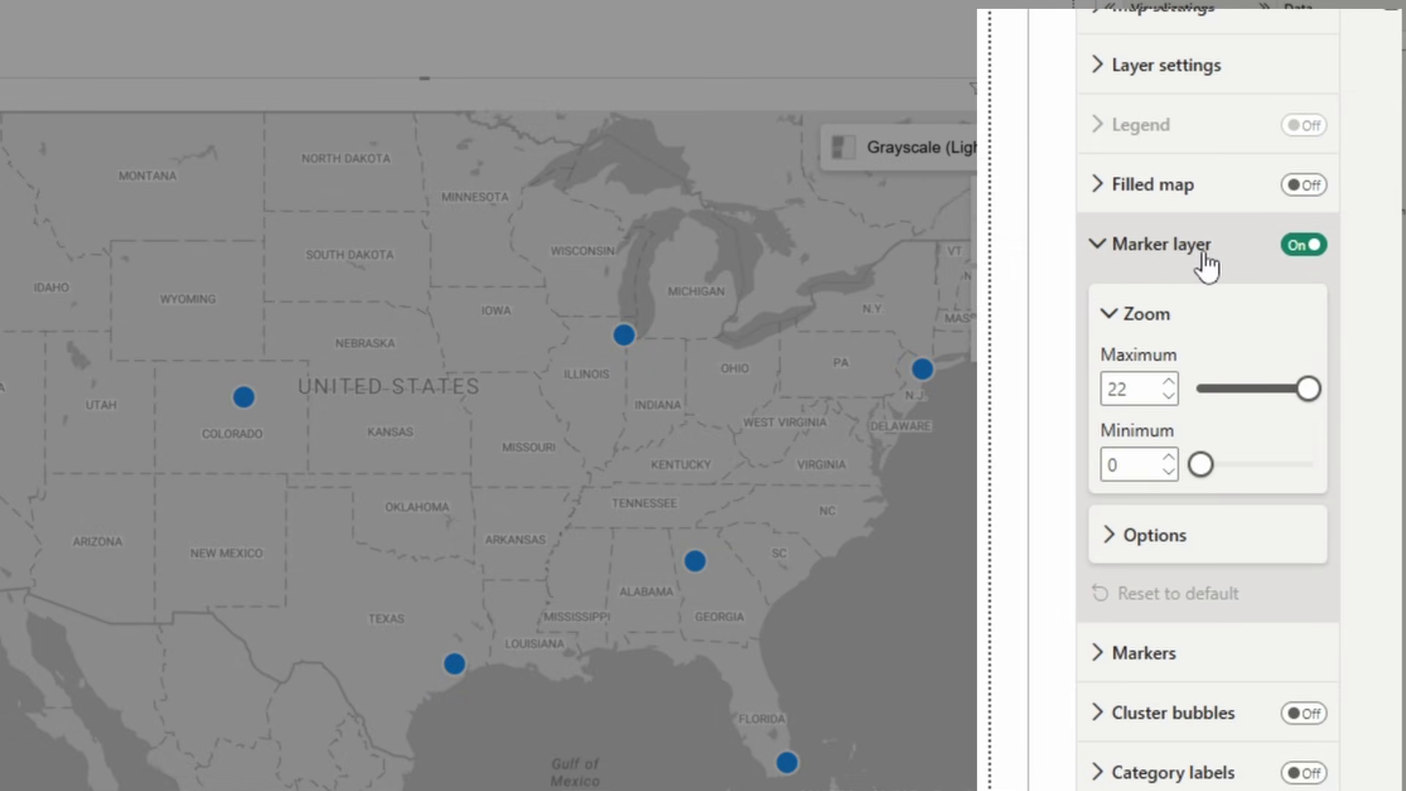
left_click(1164, 542)
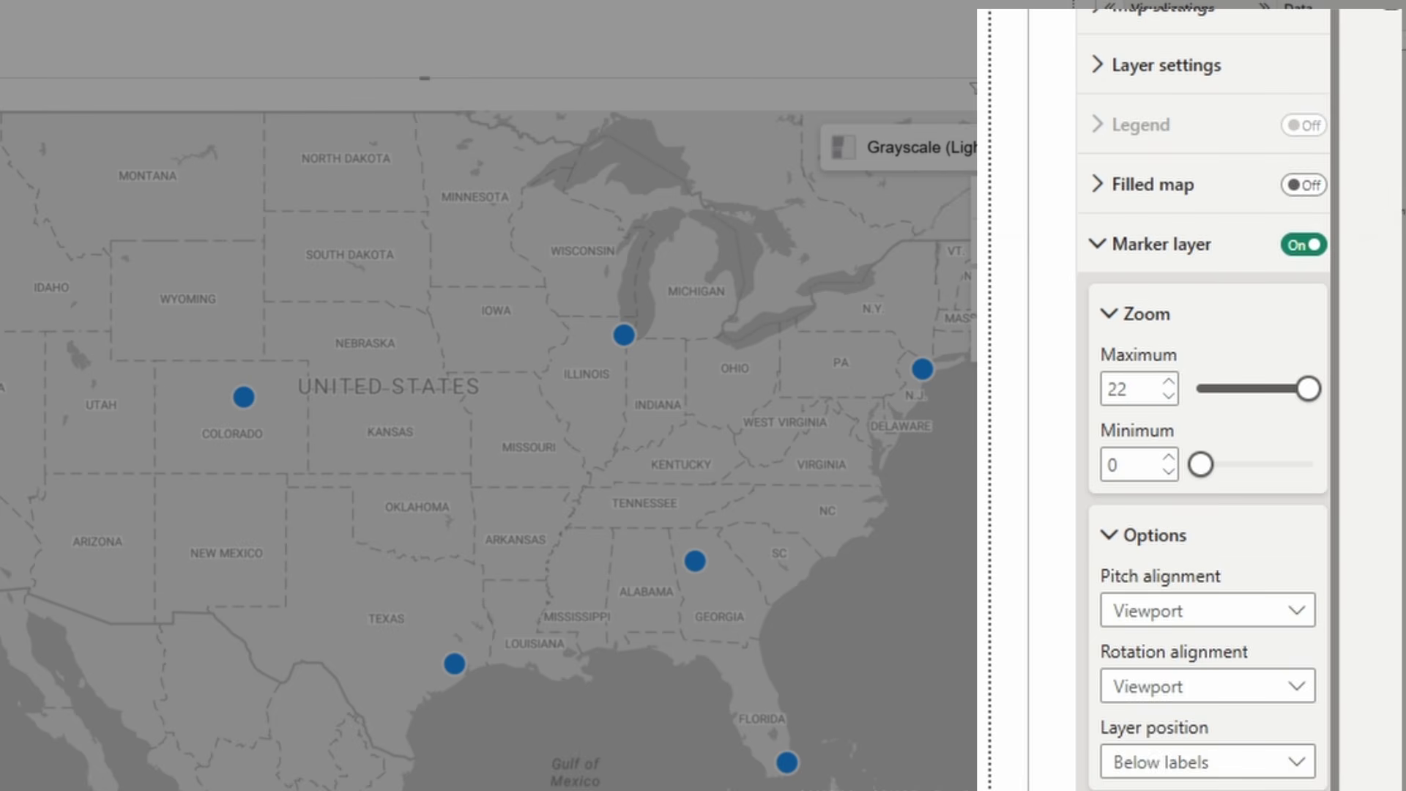
scroll(1299, 656, "down", 8)
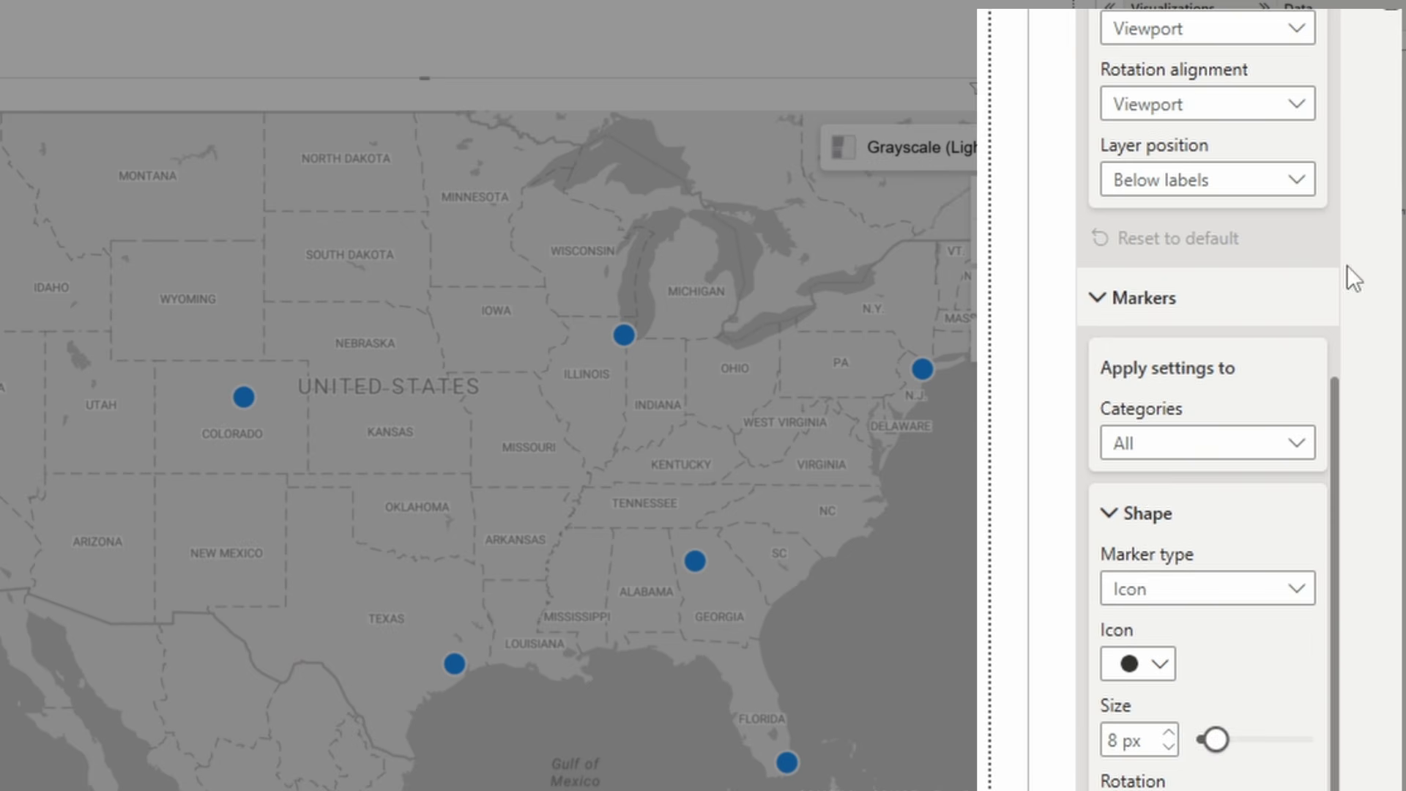
scroll(1340, 276, "down", 2)
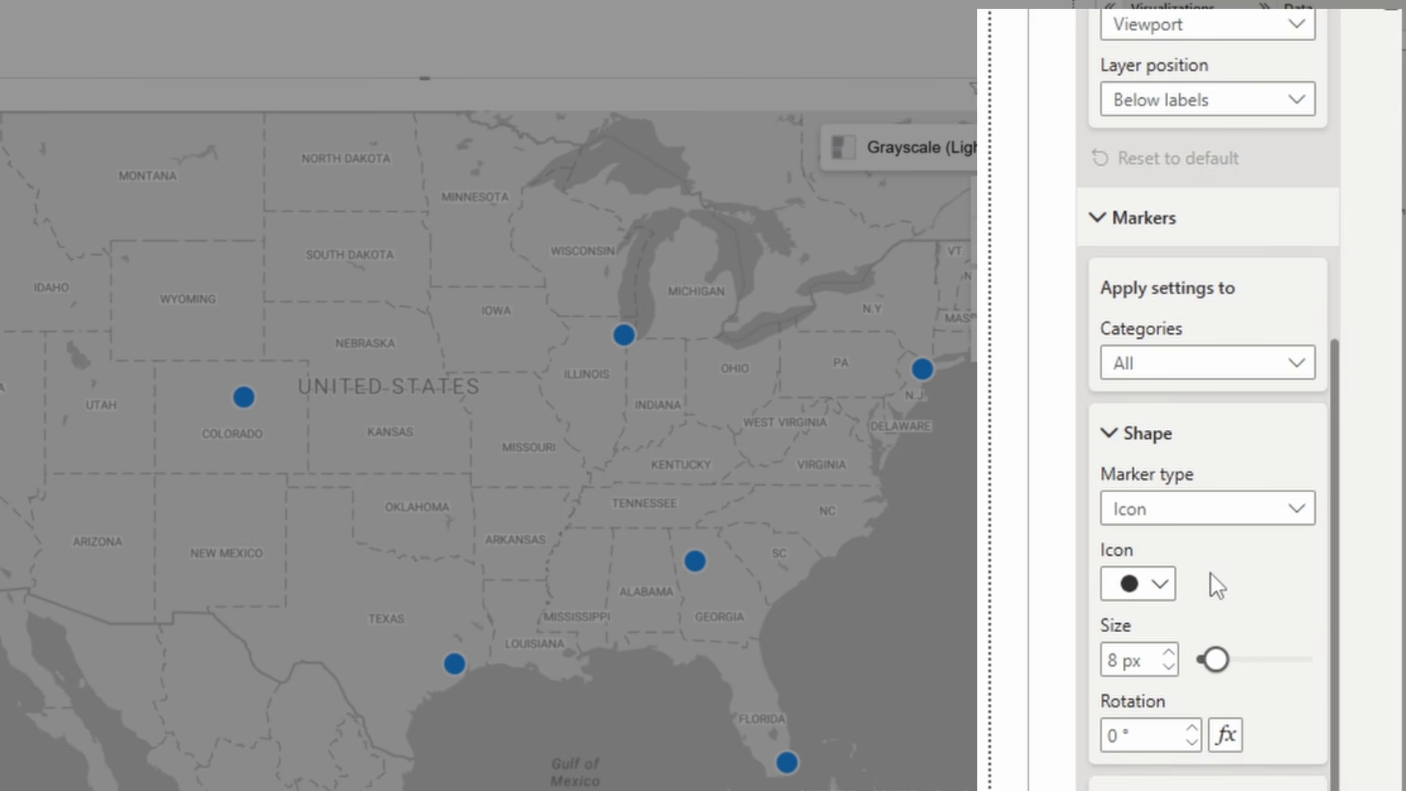
Try the checkmark pin icon for all city markers and replace it with the triangle icon
left_click(1161, 586)
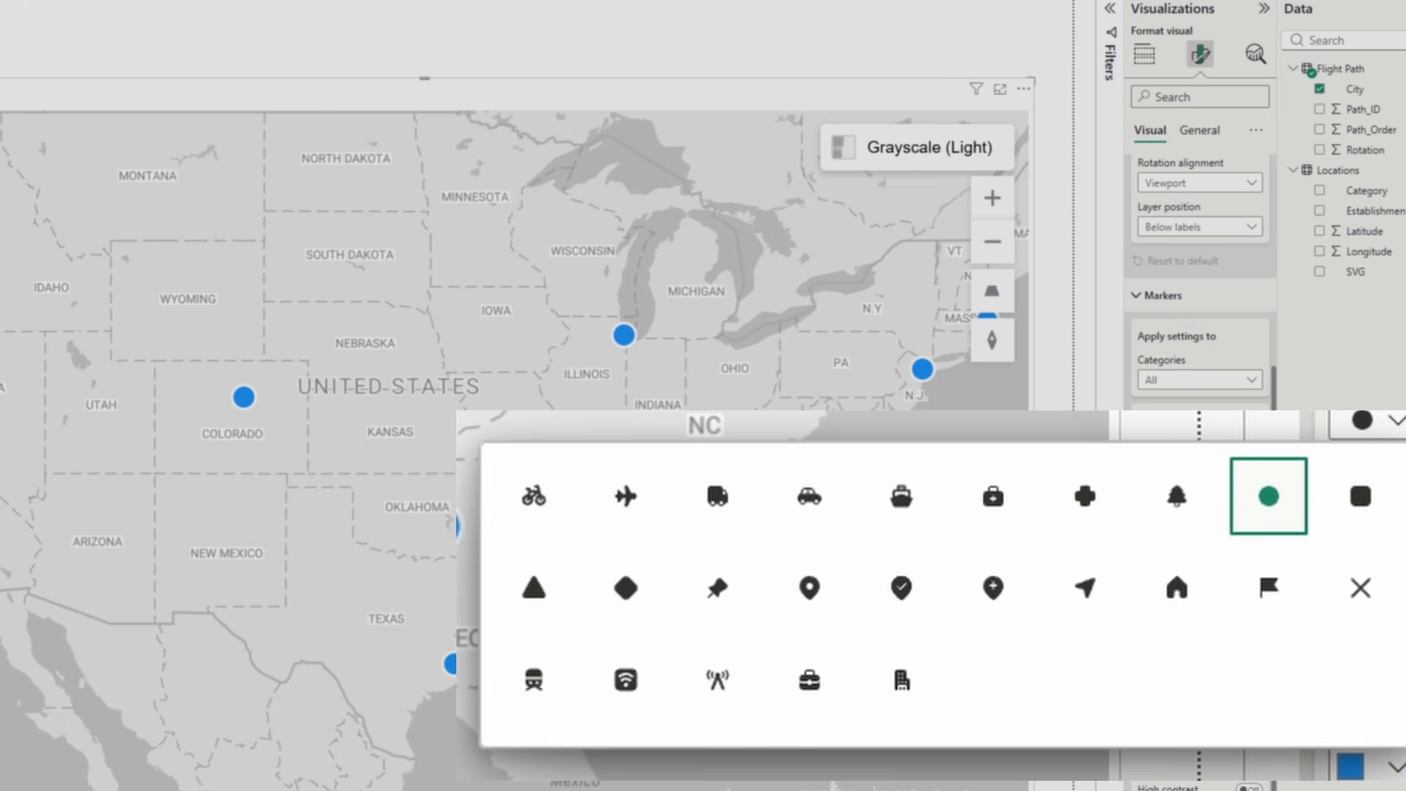
left_click(907, 592)
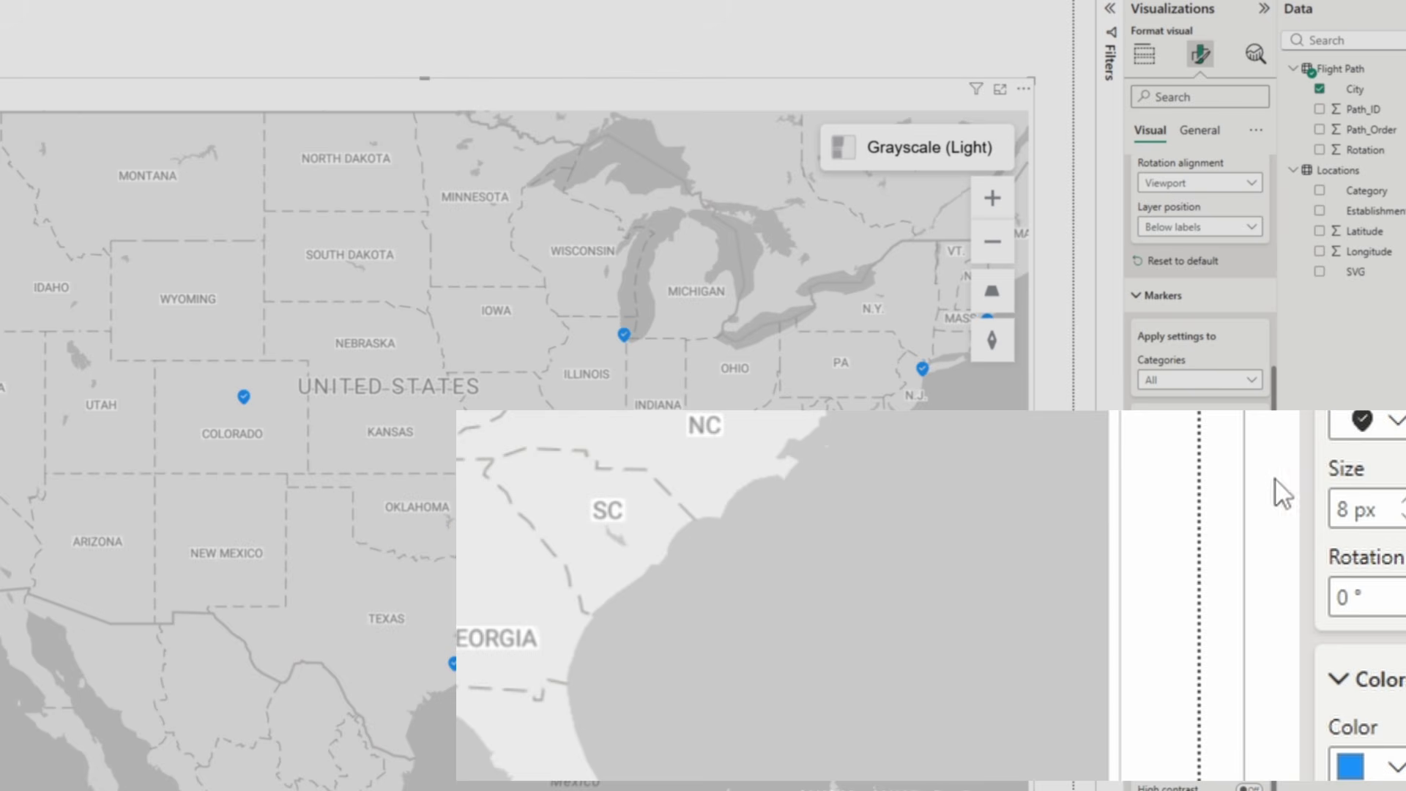
left_click(1393, 429)
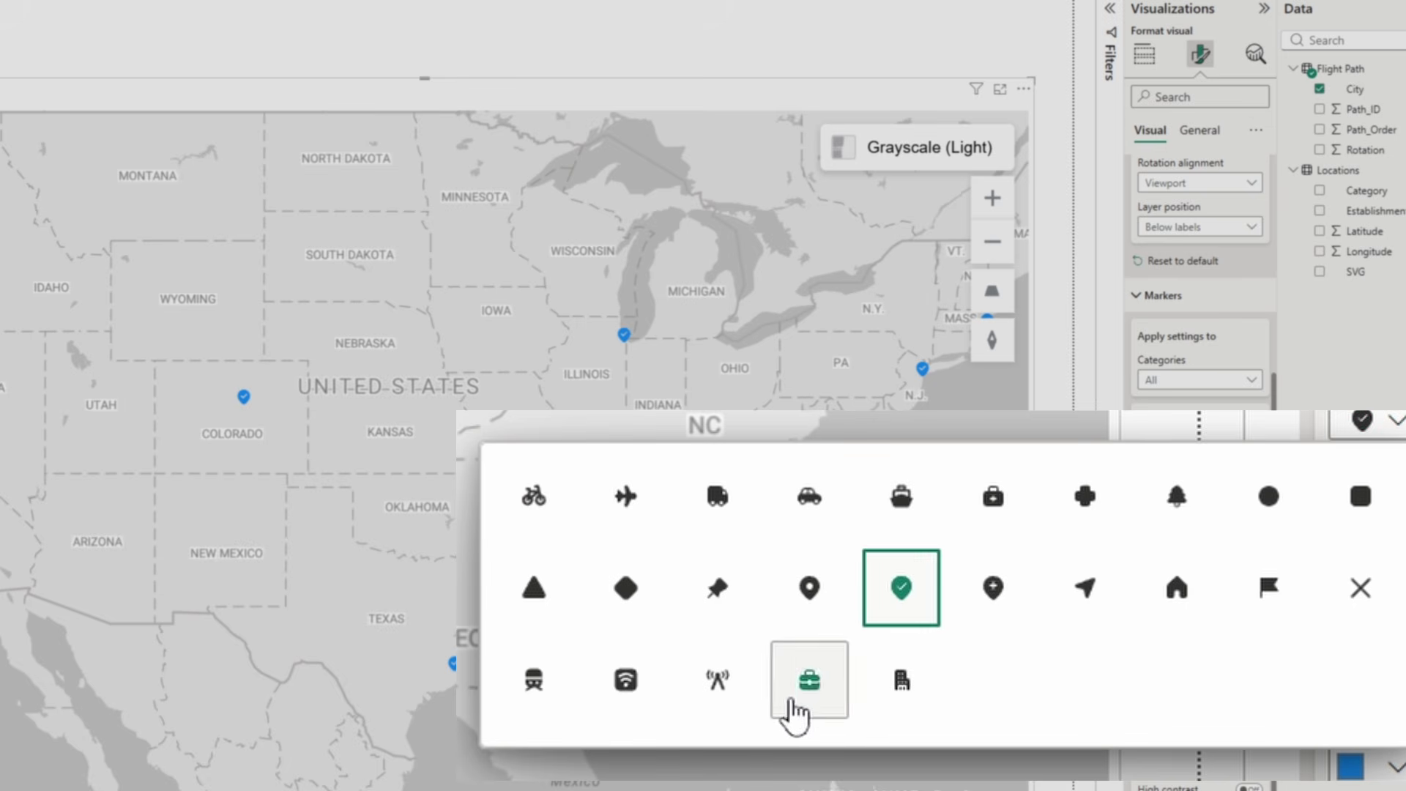
left_click(560, 631)
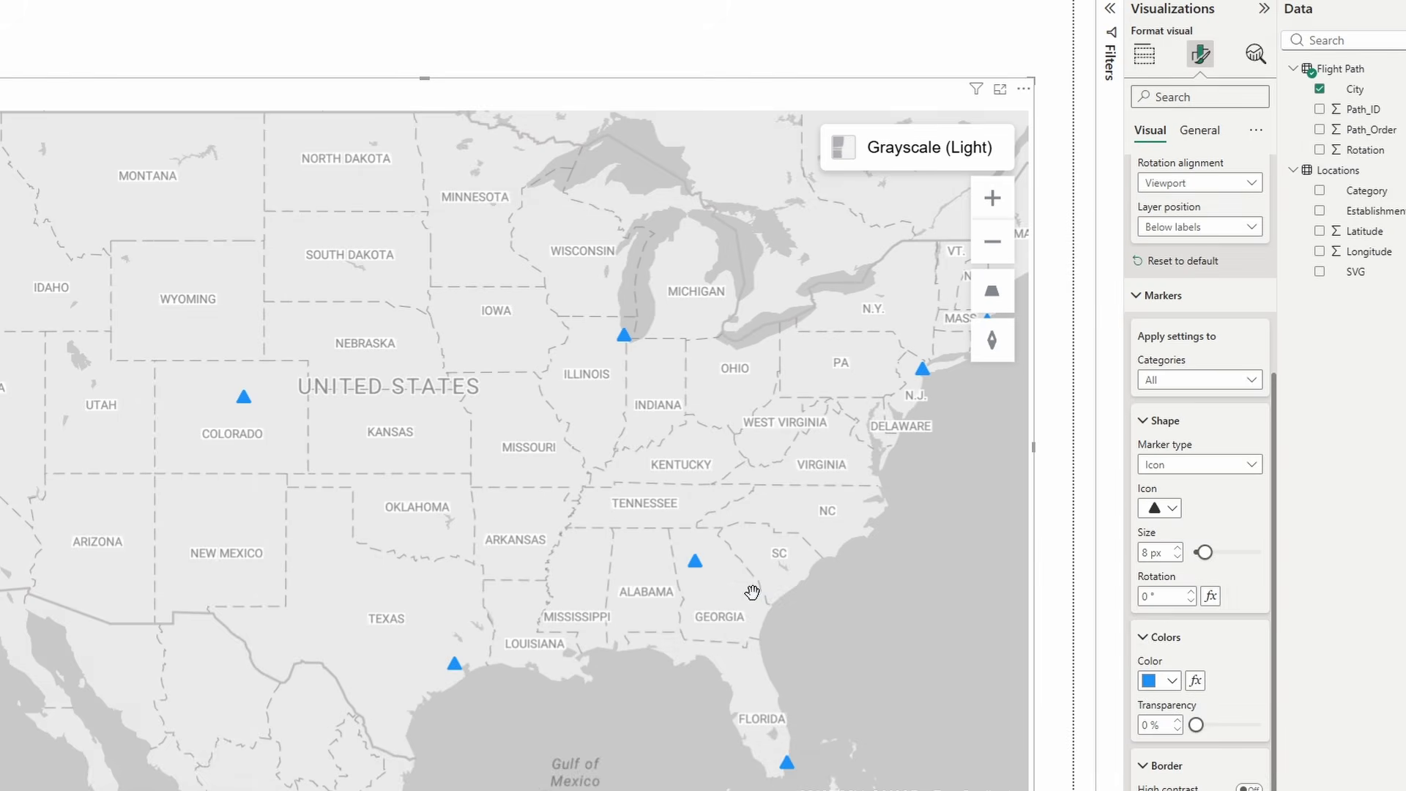
Try a 12 px marker size before returning it to 8 px, and set the rotation of all markers to 4°
left_click_drag(1203, 552, 1209, 553)
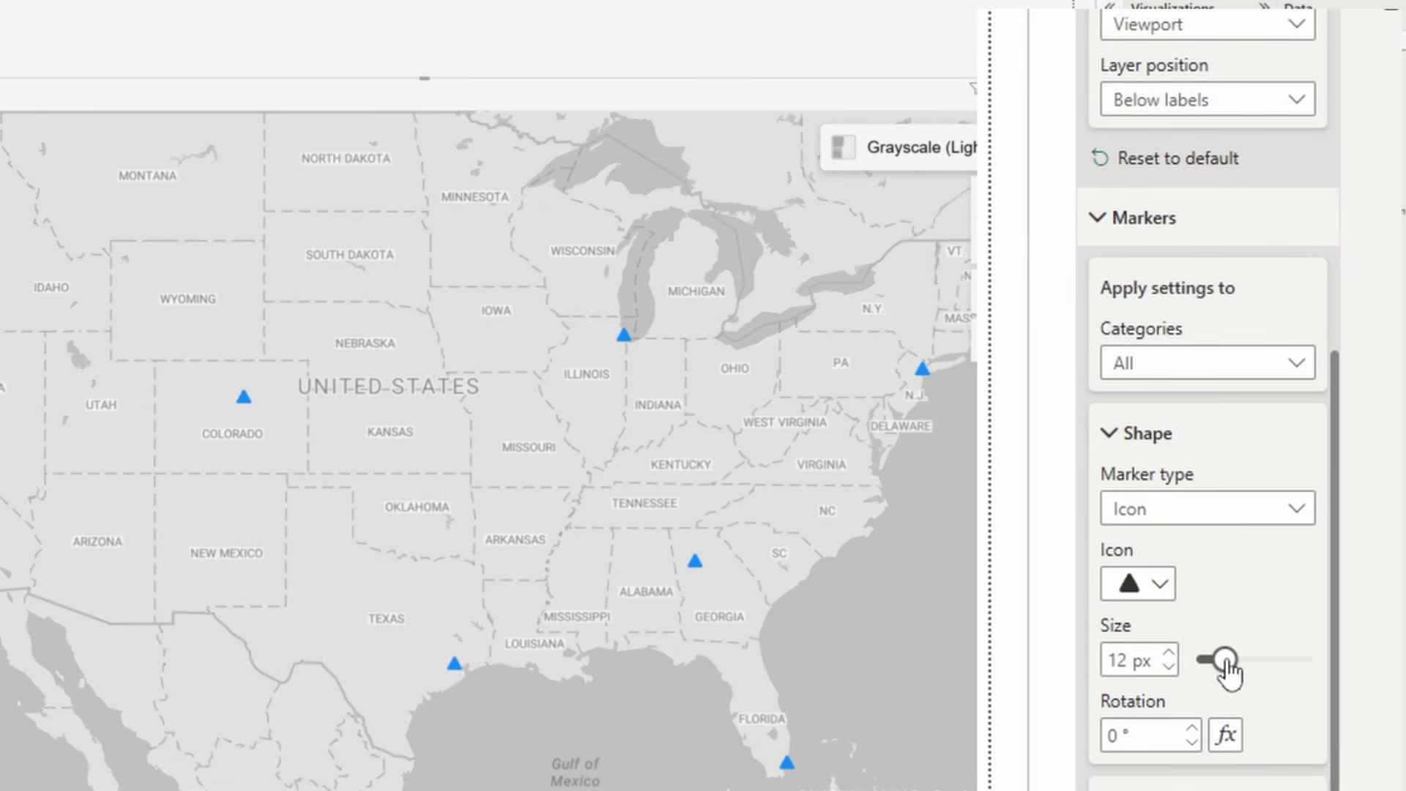
left_click_drag(1224, 660, 1216, 660)
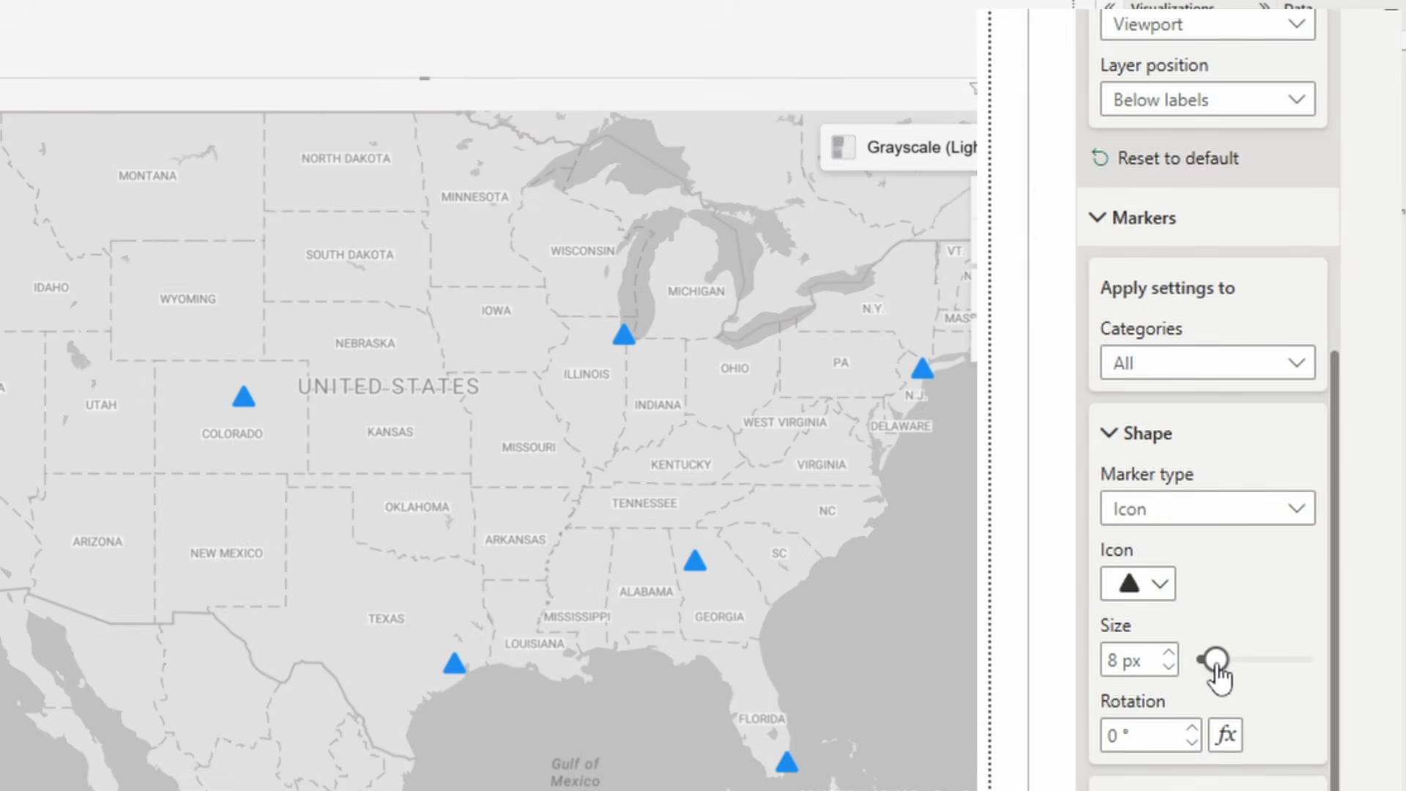
left_click(1190, 729)
triple_click(1190, 729)
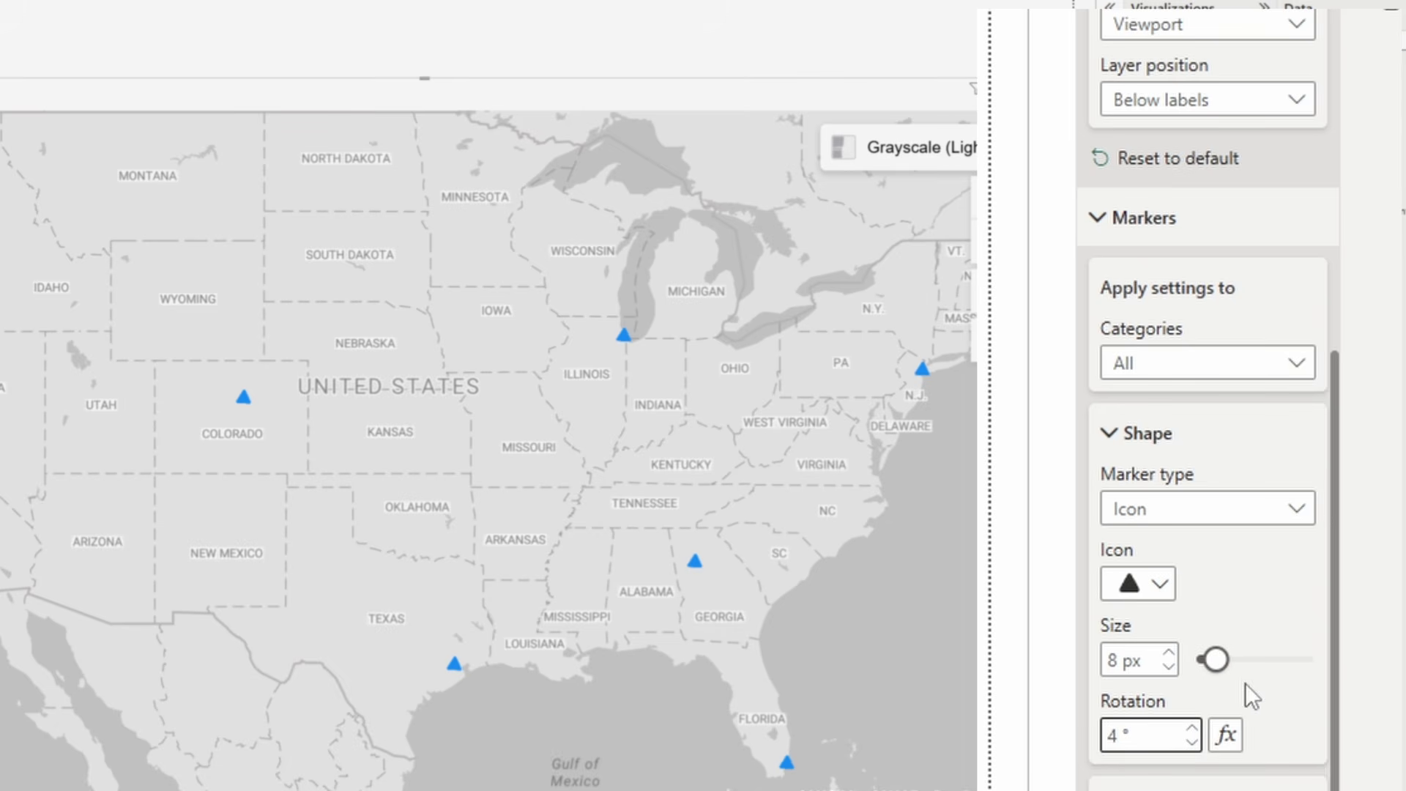
Apply the marker settings to the New York category only and give it the flag icon
left_click(1290, 370)
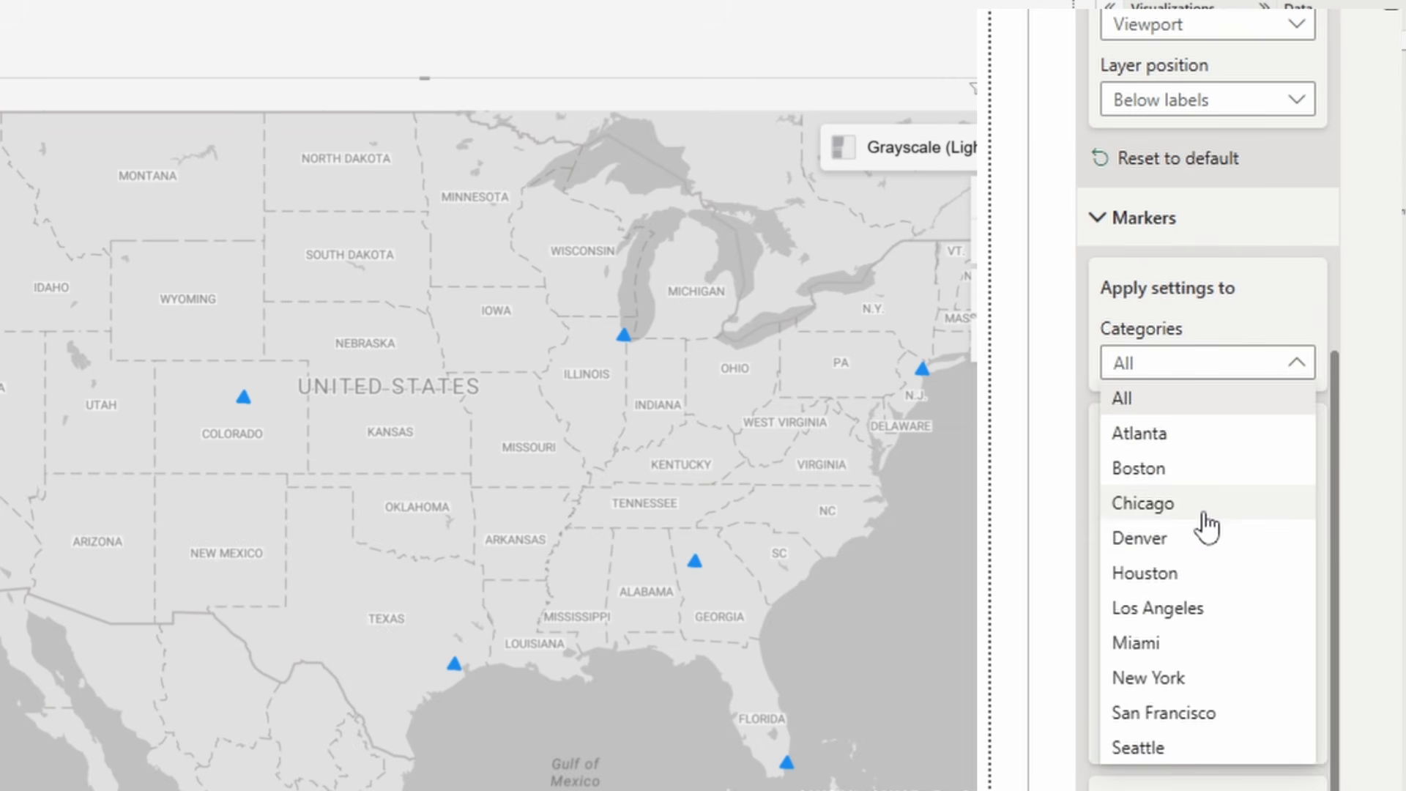
key("Escape")
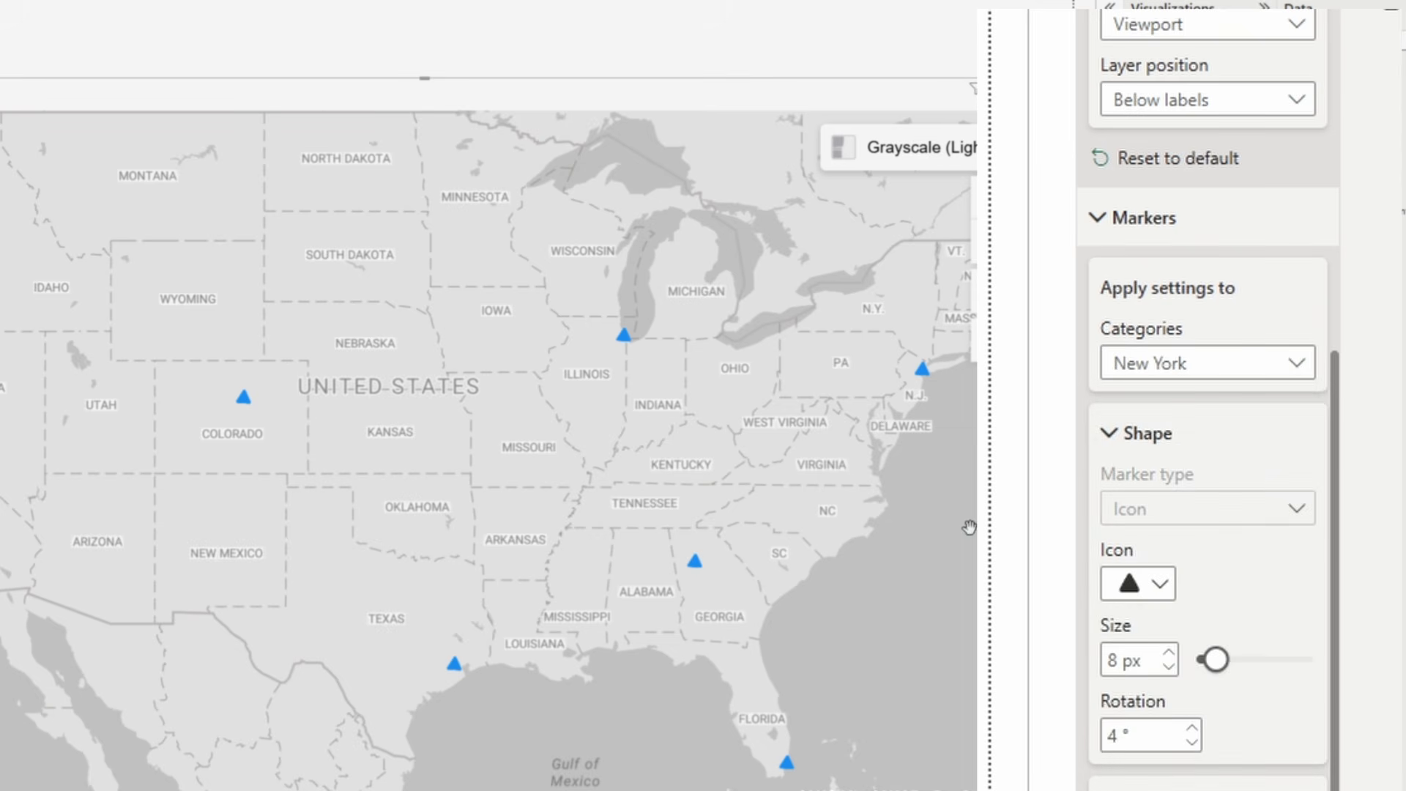
left_click_drag(966, 527, 822, 521)
left_click(1143, 586)
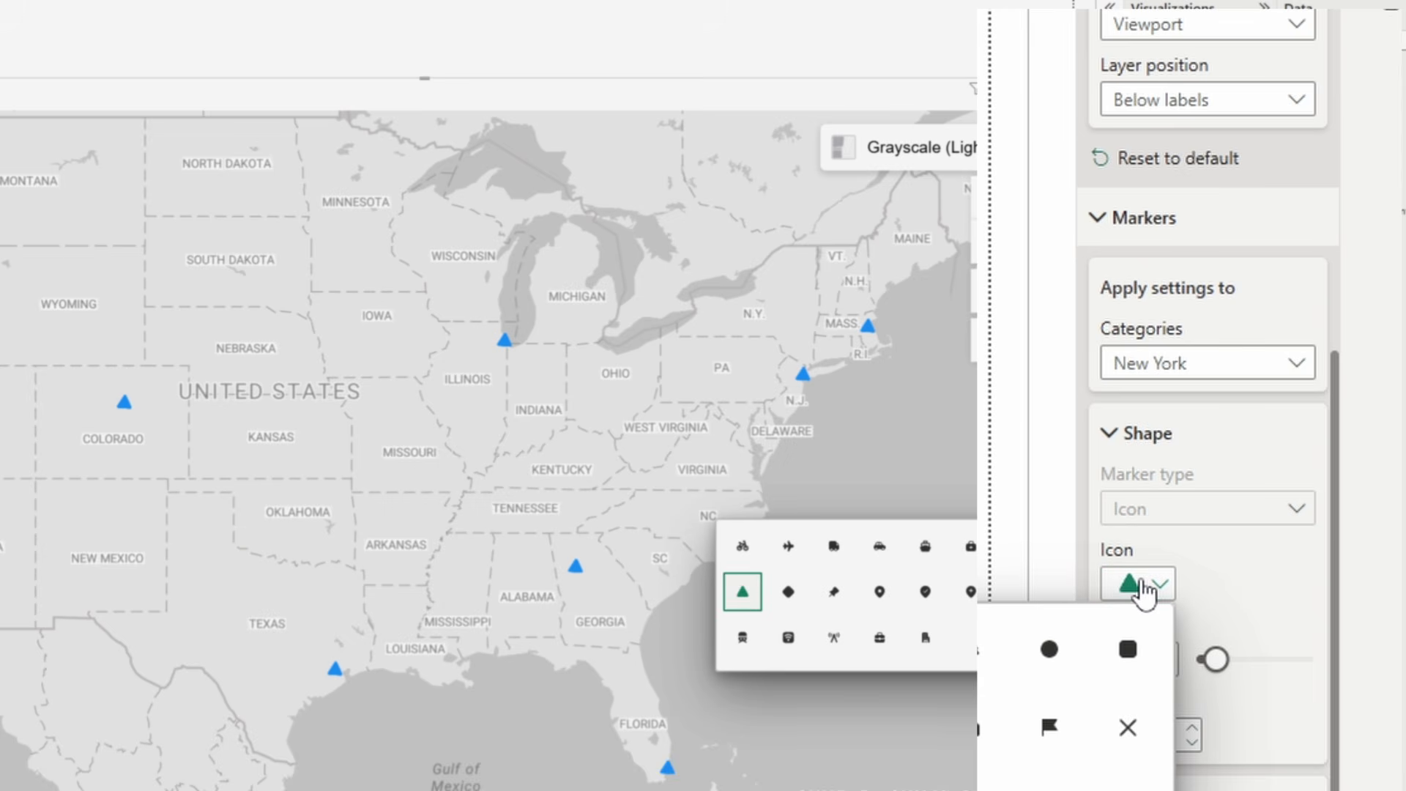
left_click(1048, 733)
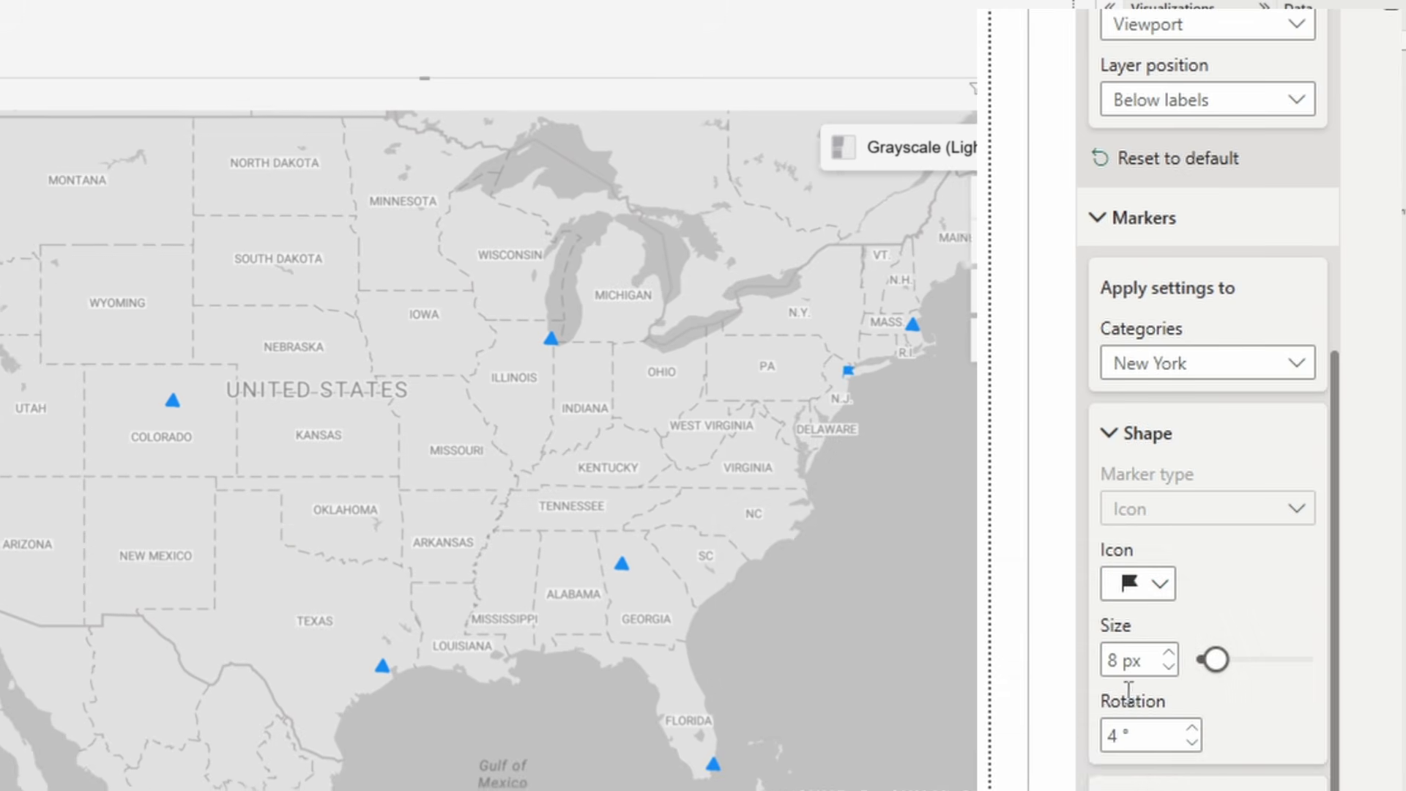
Color the New York flag marker with the recently used red and enlarge it to 22 px
left_click(1134, 782)
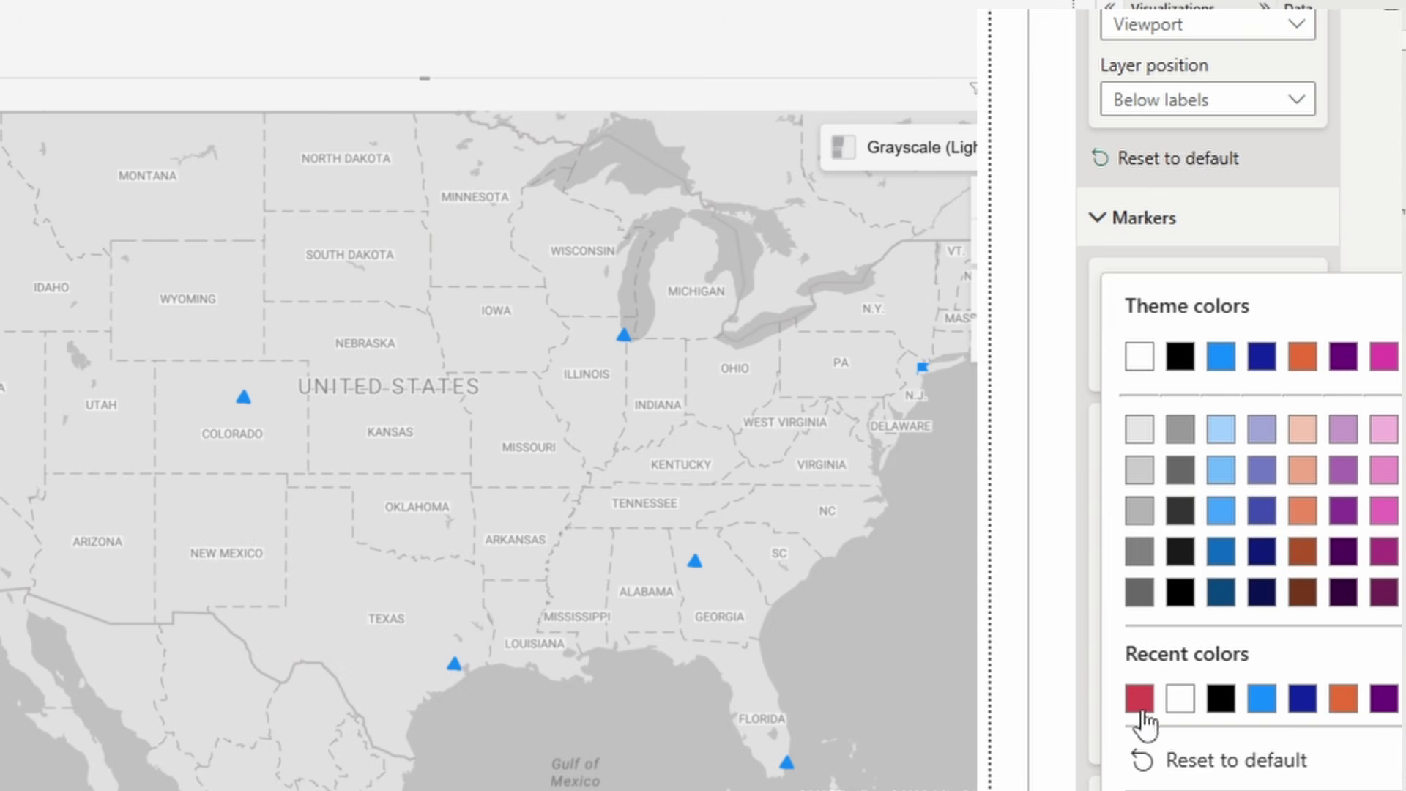
left_click(1140, 727)
left_click_drag(1212, 660, 1254, 663)
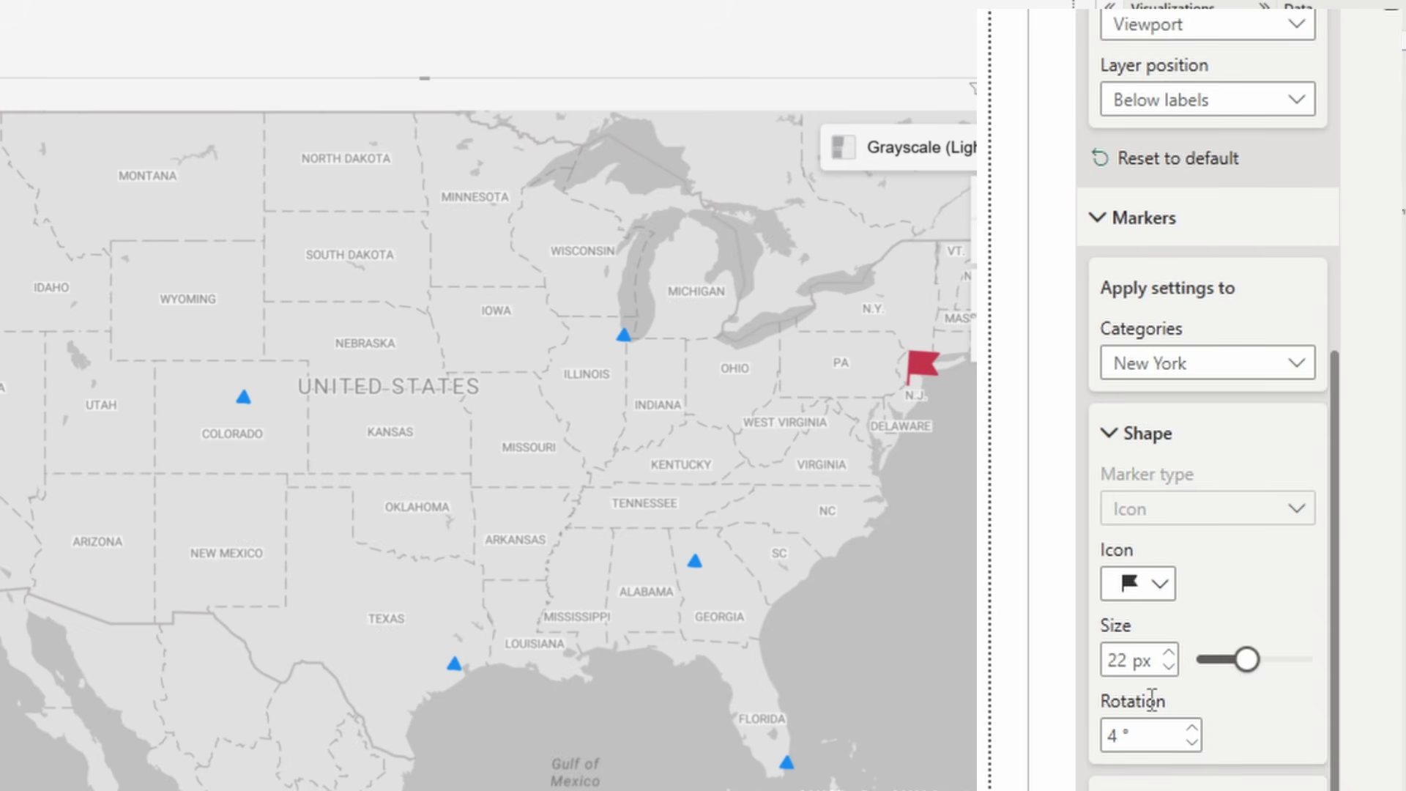
Reset the Markers formatting of the map to its defaults
left_click_drag(941, 563, 776, 528)
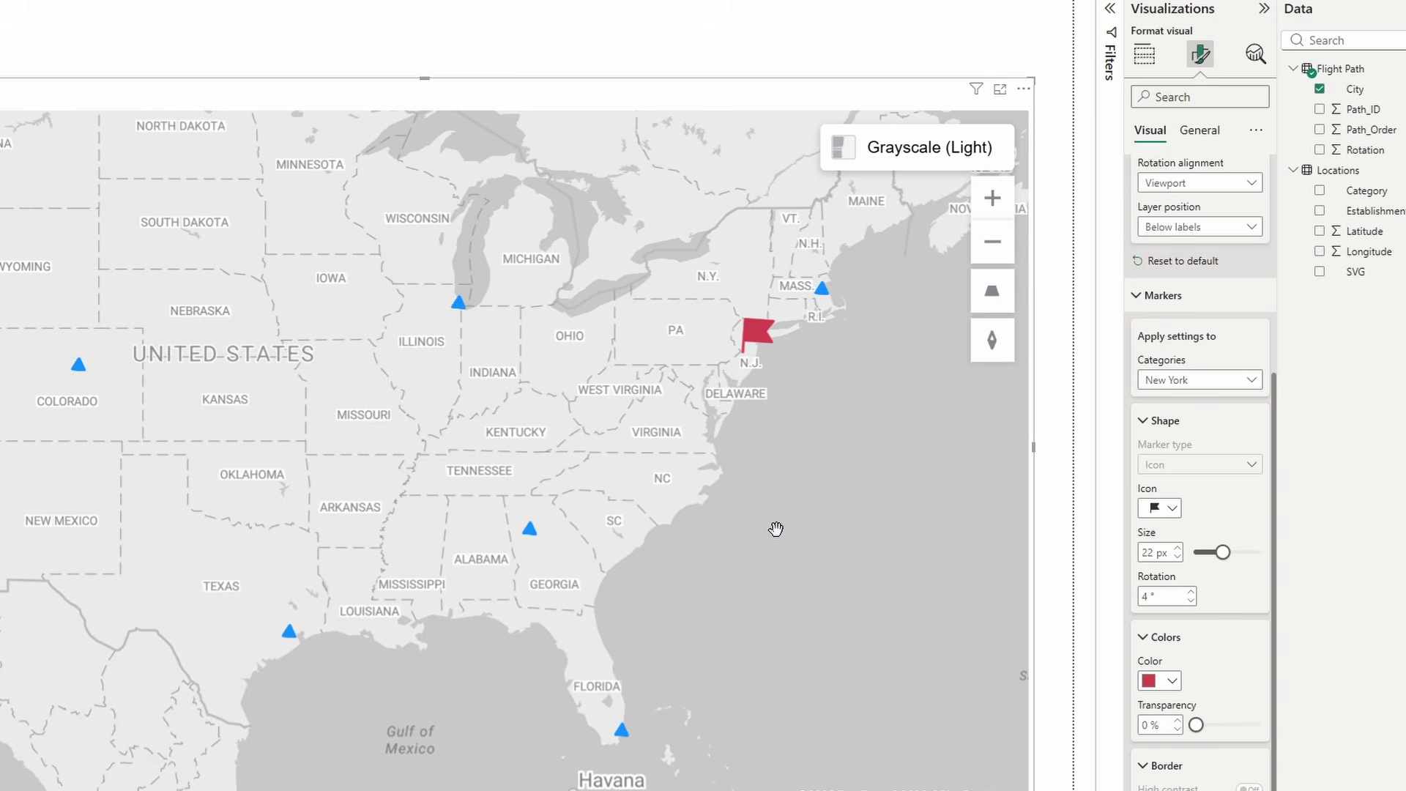
left_click_drag(795, 352, 806, 404)
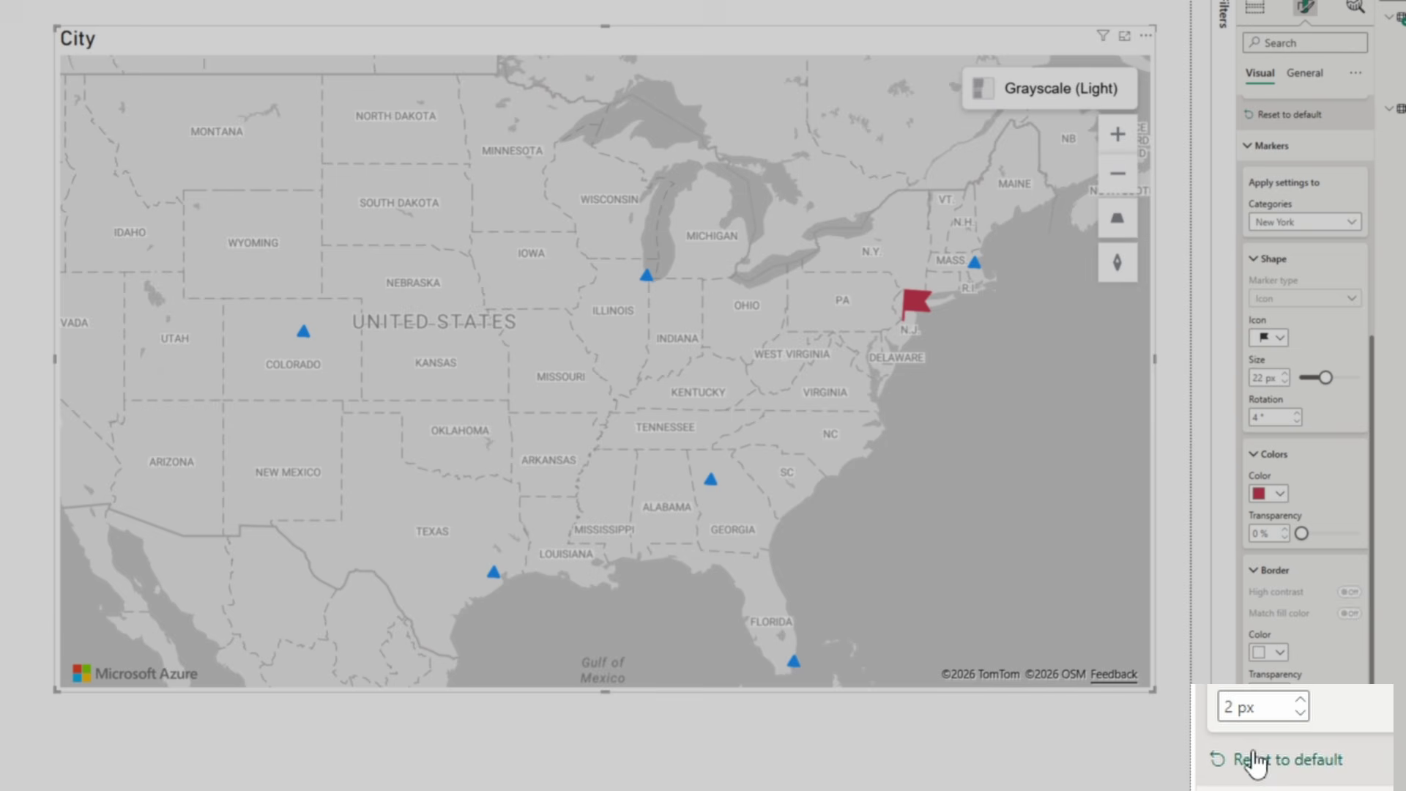
left_click(1255, 758)
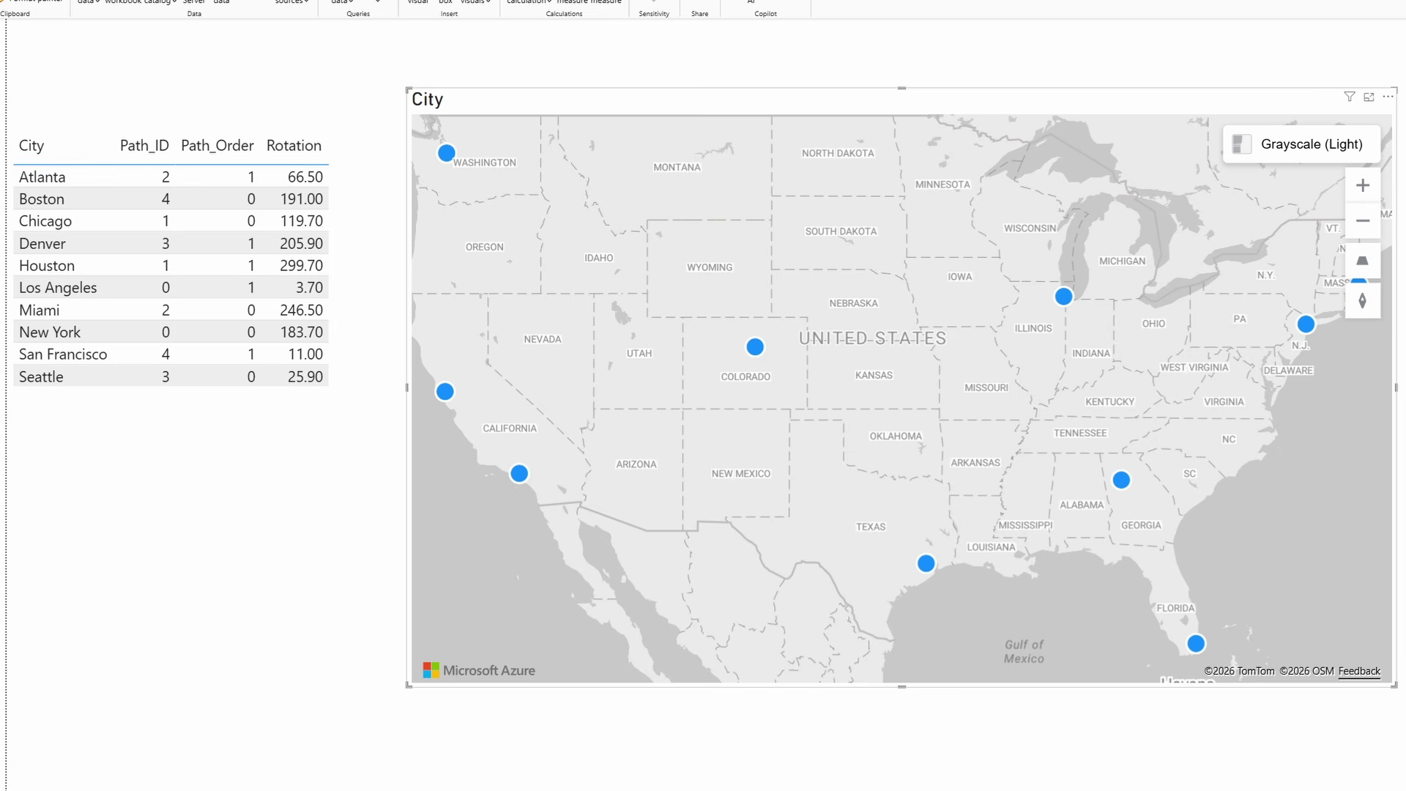
Change all city markers to the airplane icon, 18 px in size and black
left_click(1347, 358)
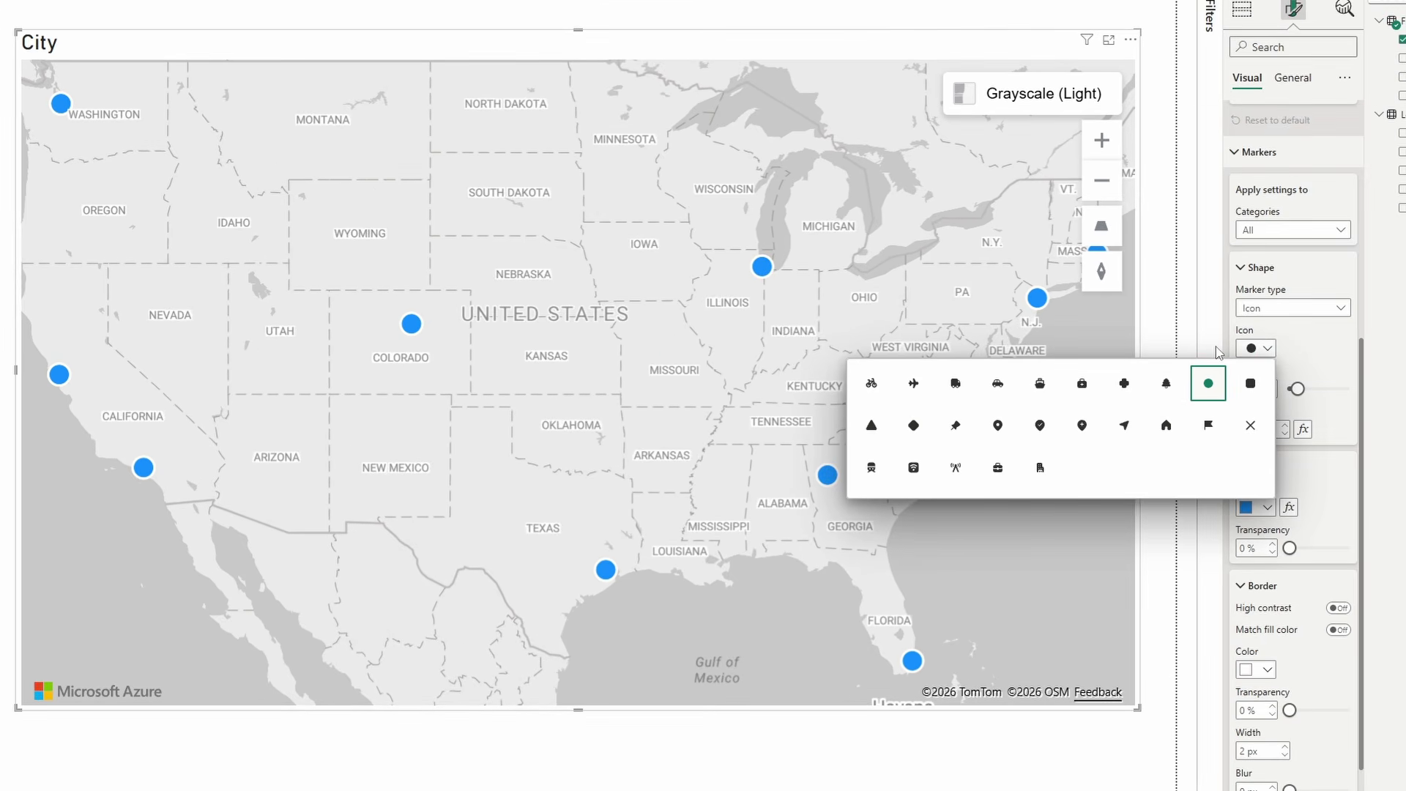
left_click(914, 393)
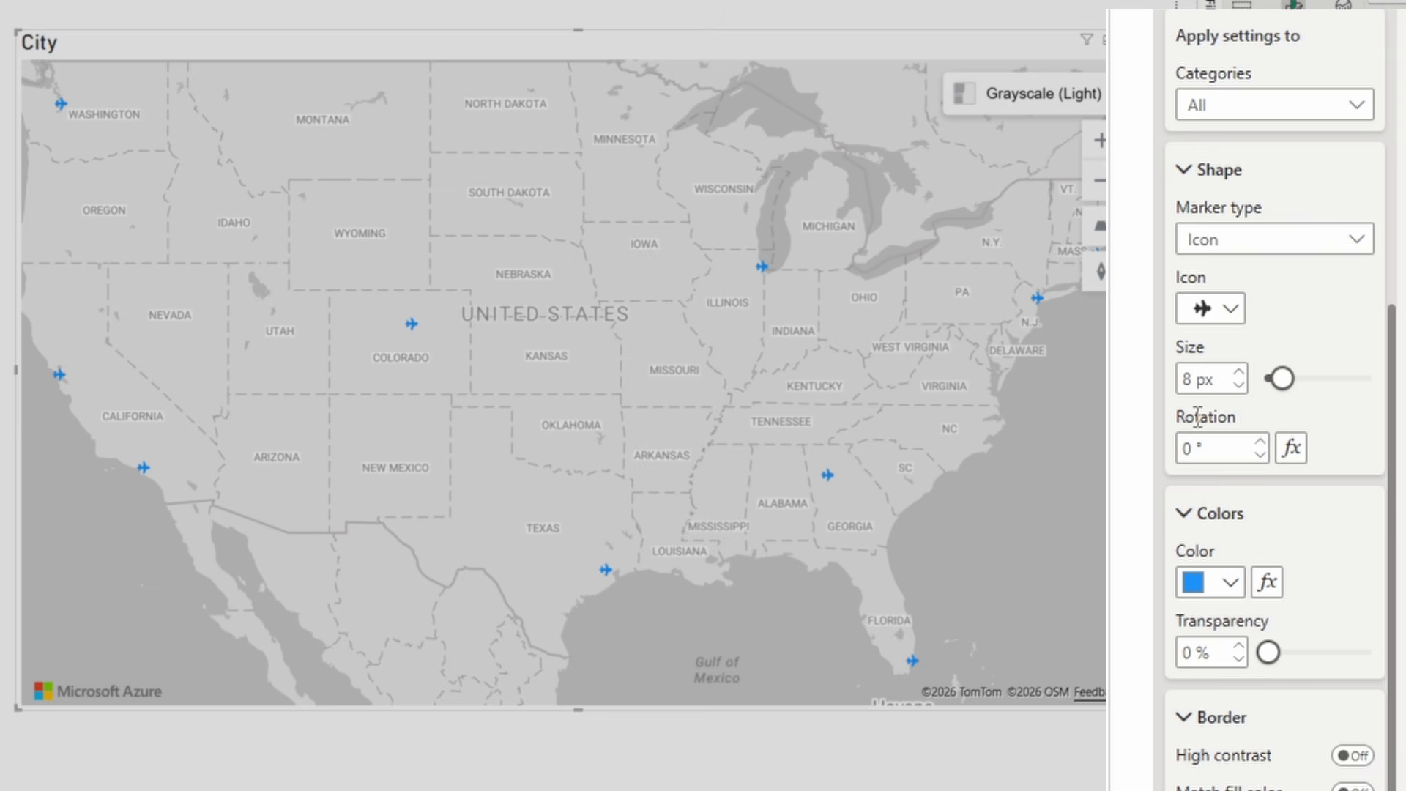
left_click_drag(1281, 379, 1302, 378)
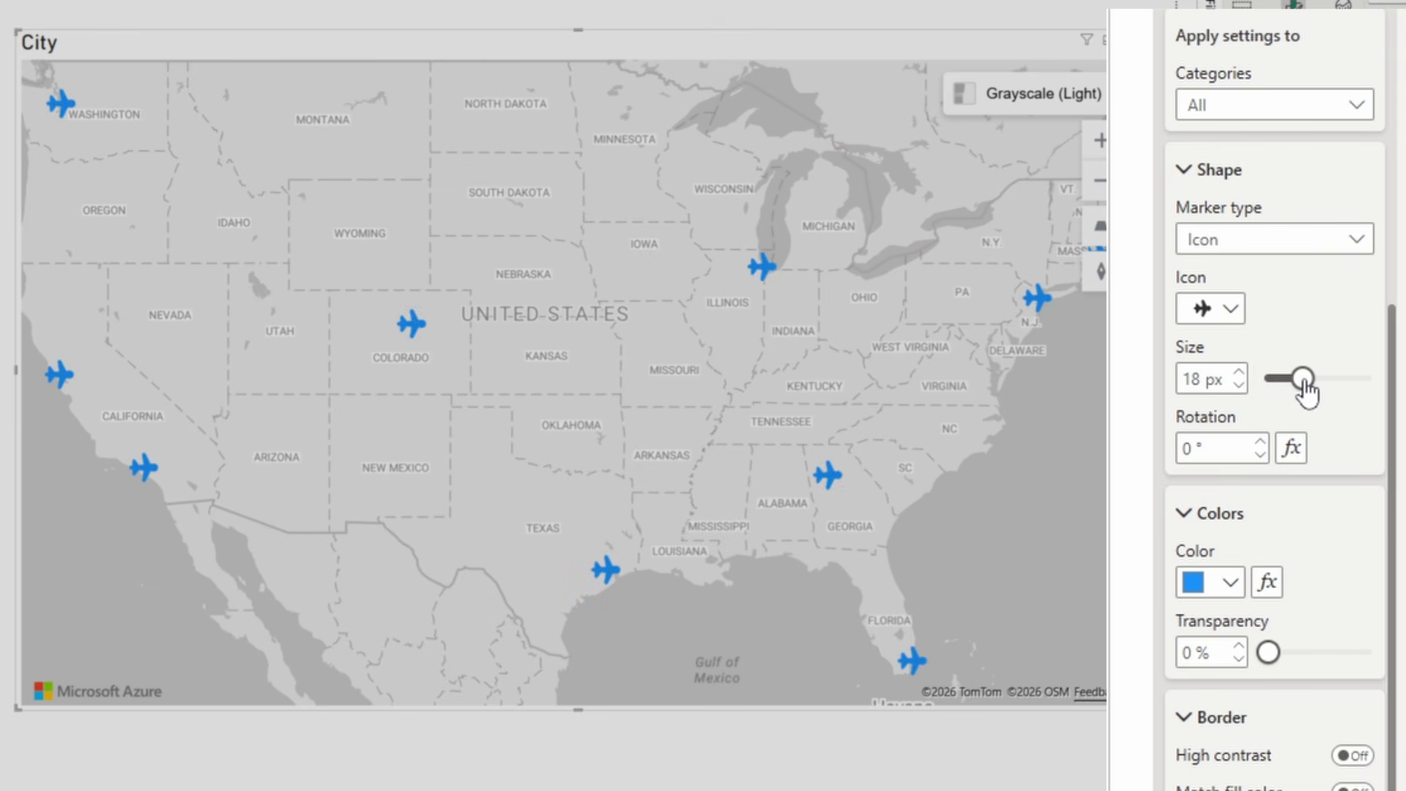
left_click(1230, 582)
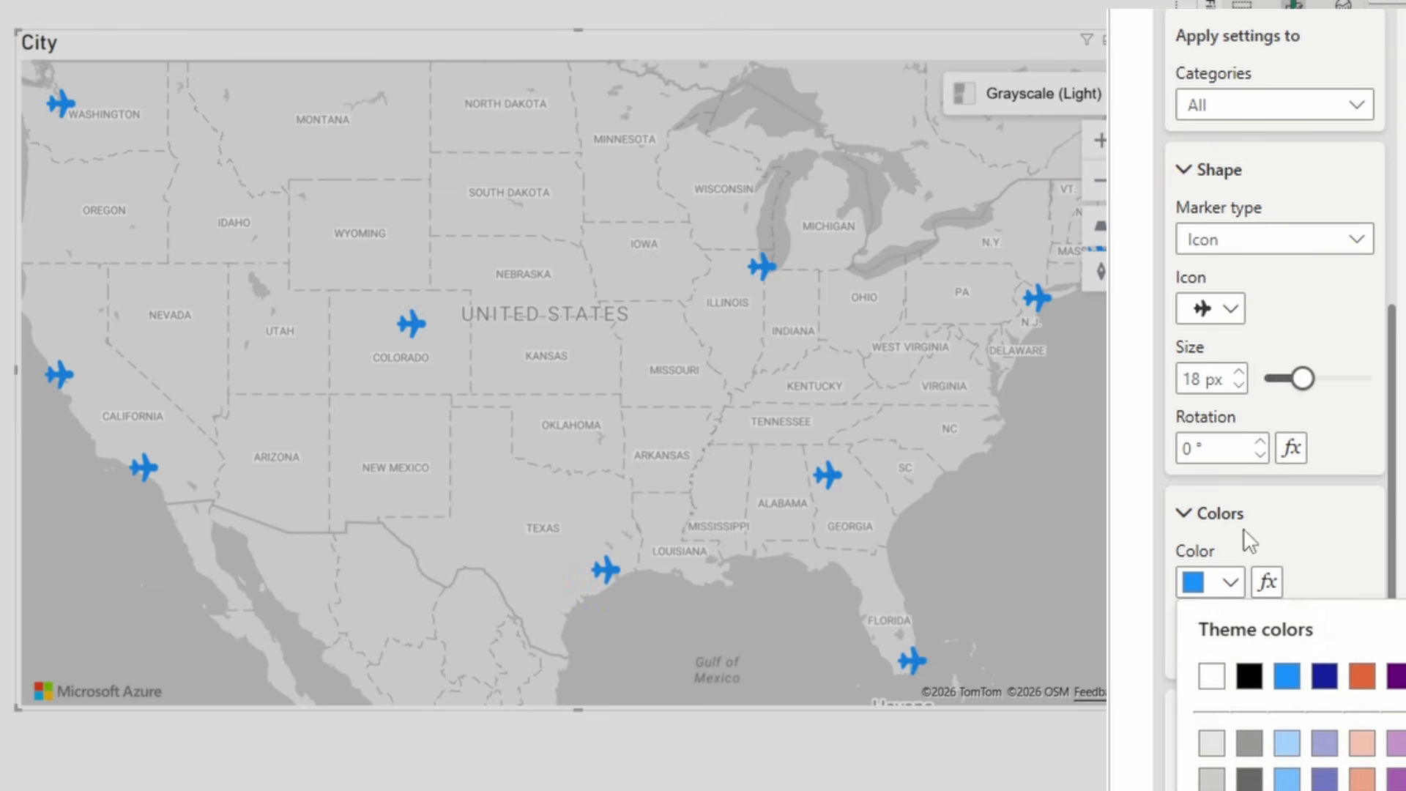
left_click(1248, 675)
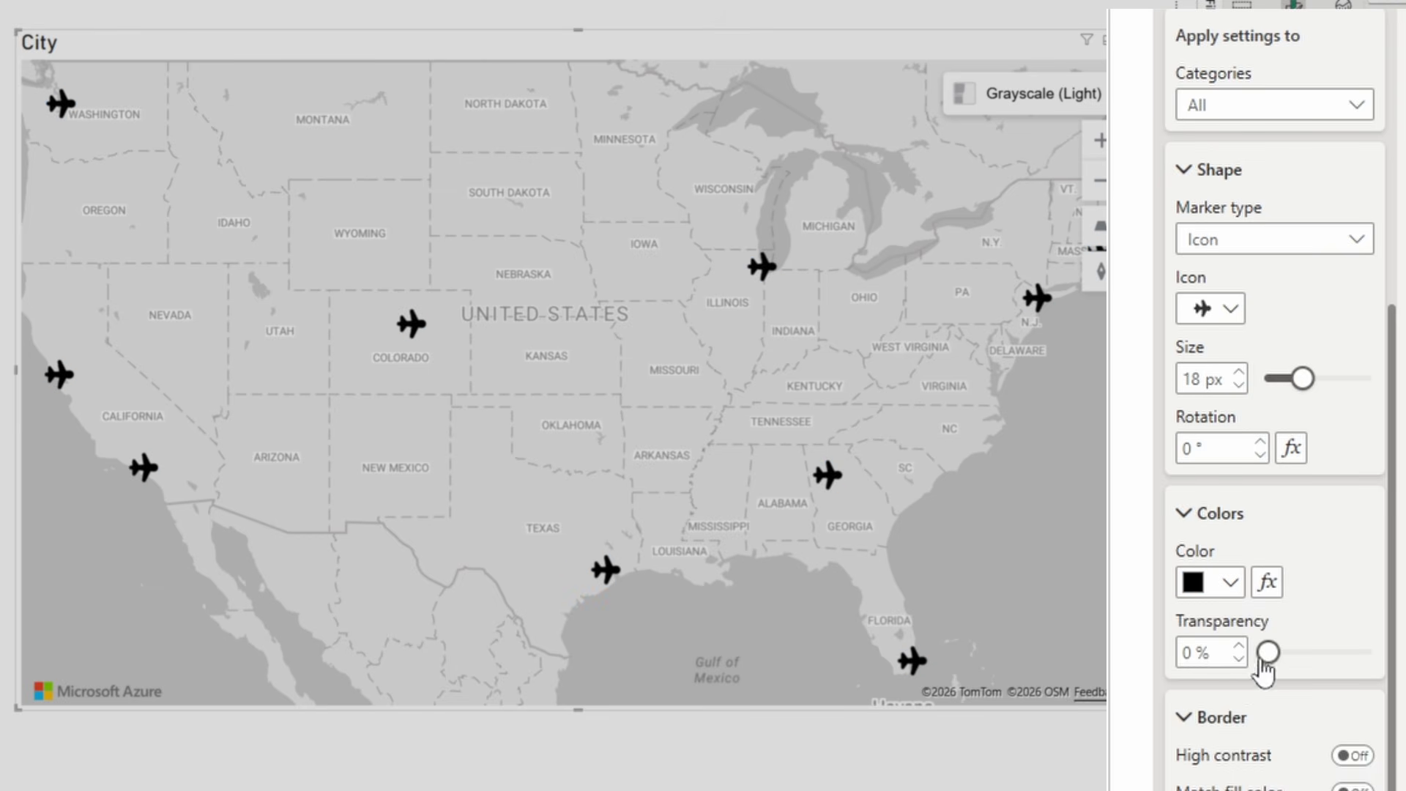
Base the marker rotation conditionally on the field value of Rotation from the Flight Path table
left_click(1291, 448)
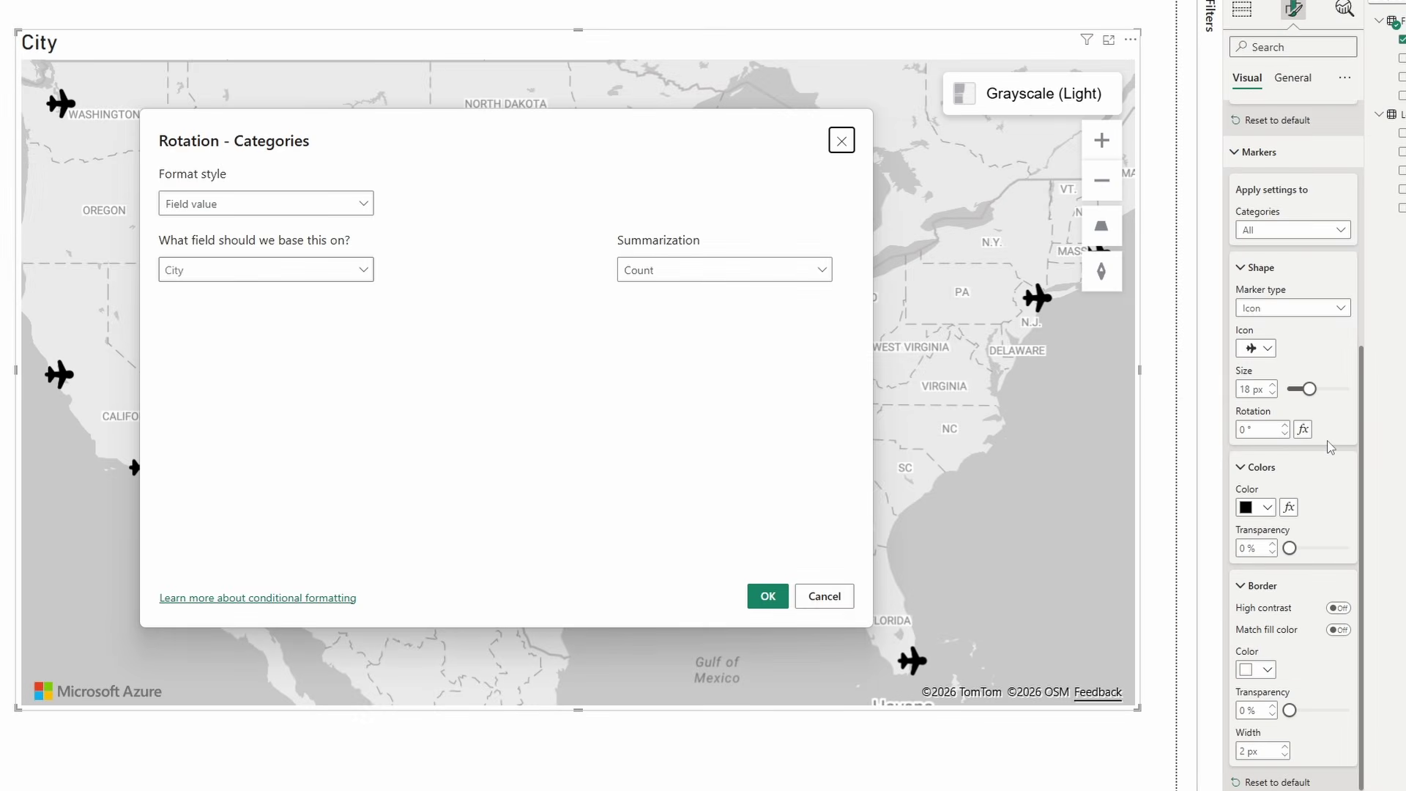
left_click(366, 272)
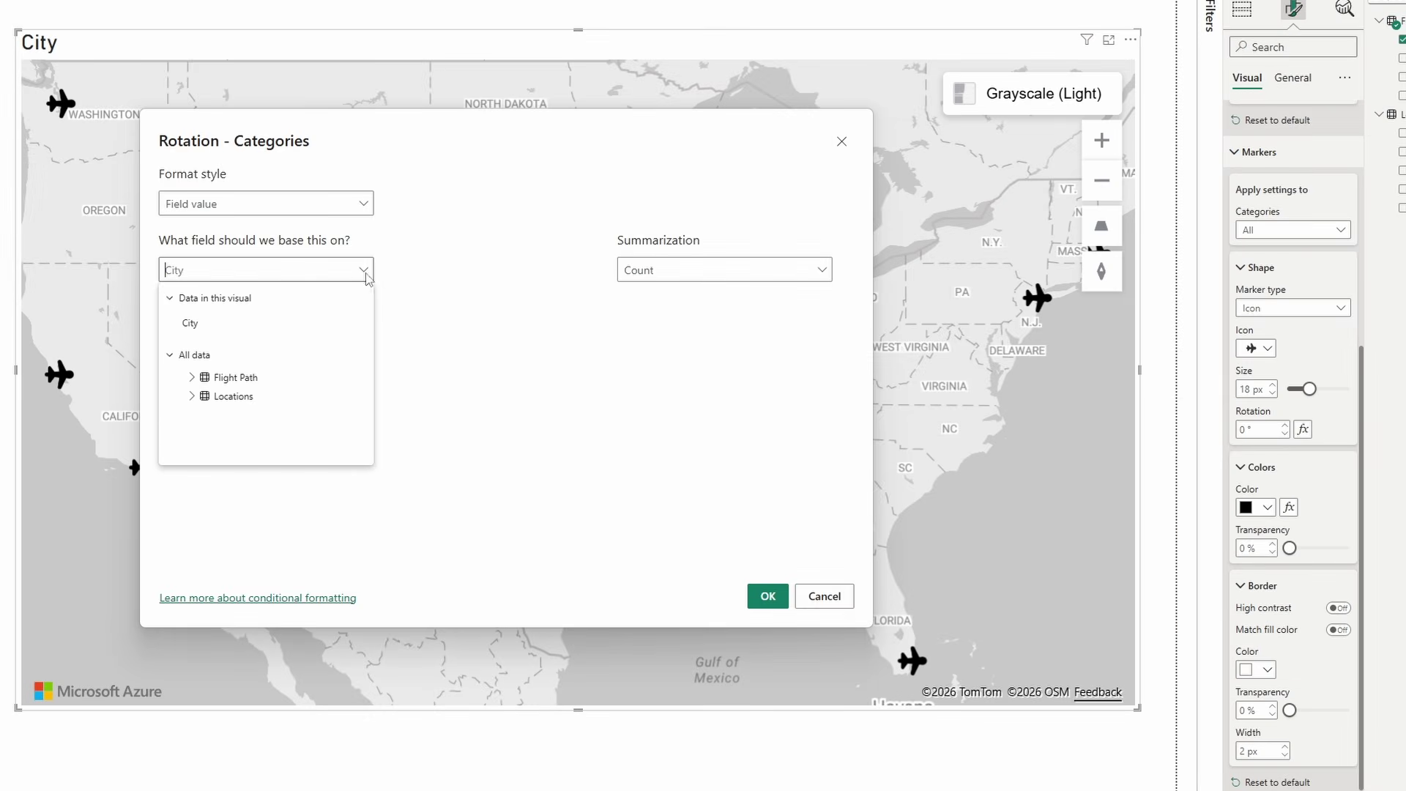
left_click(194, 378)
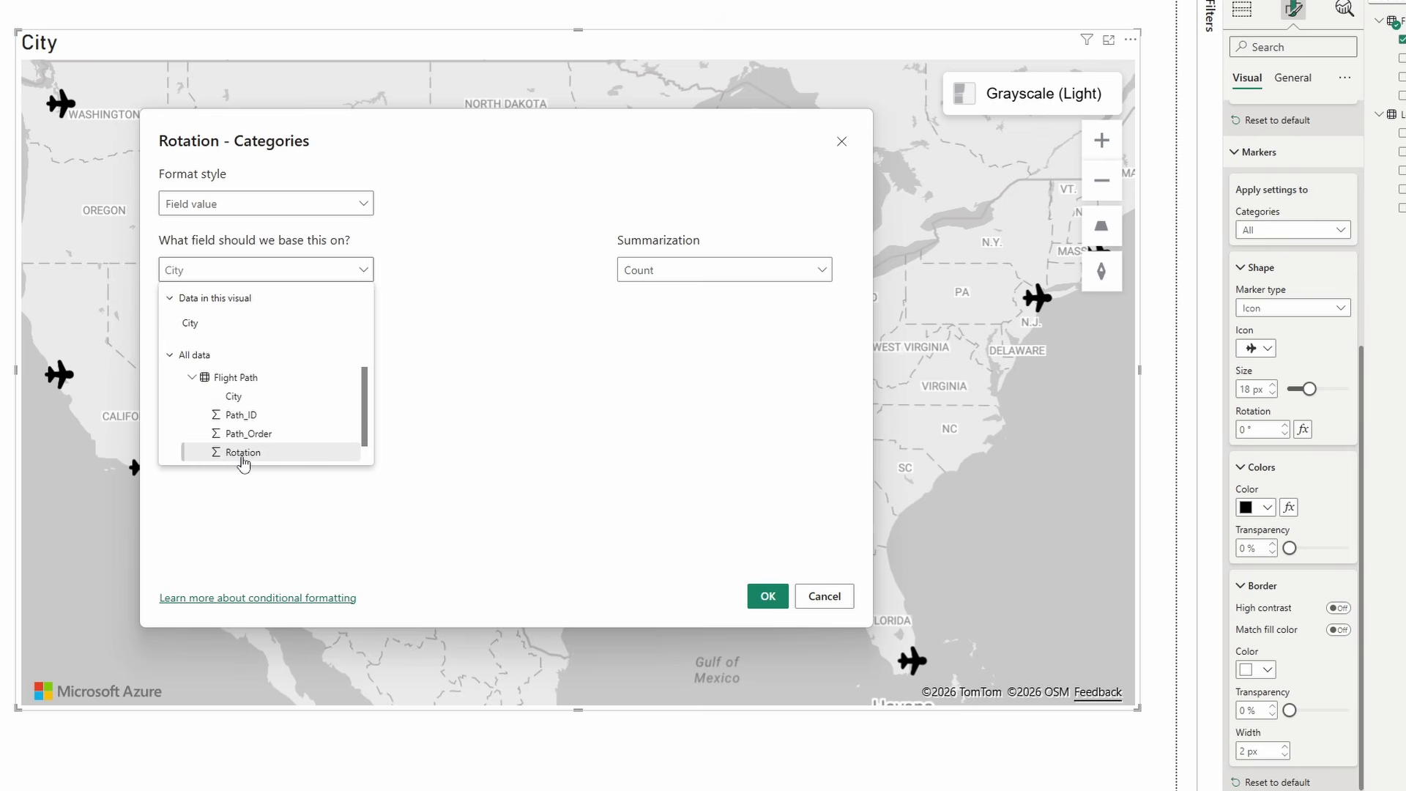
scroll(249, 447, "down", 1)
scroll(264, 407, "up", 1)
scroll(264, 402, "down", 1)
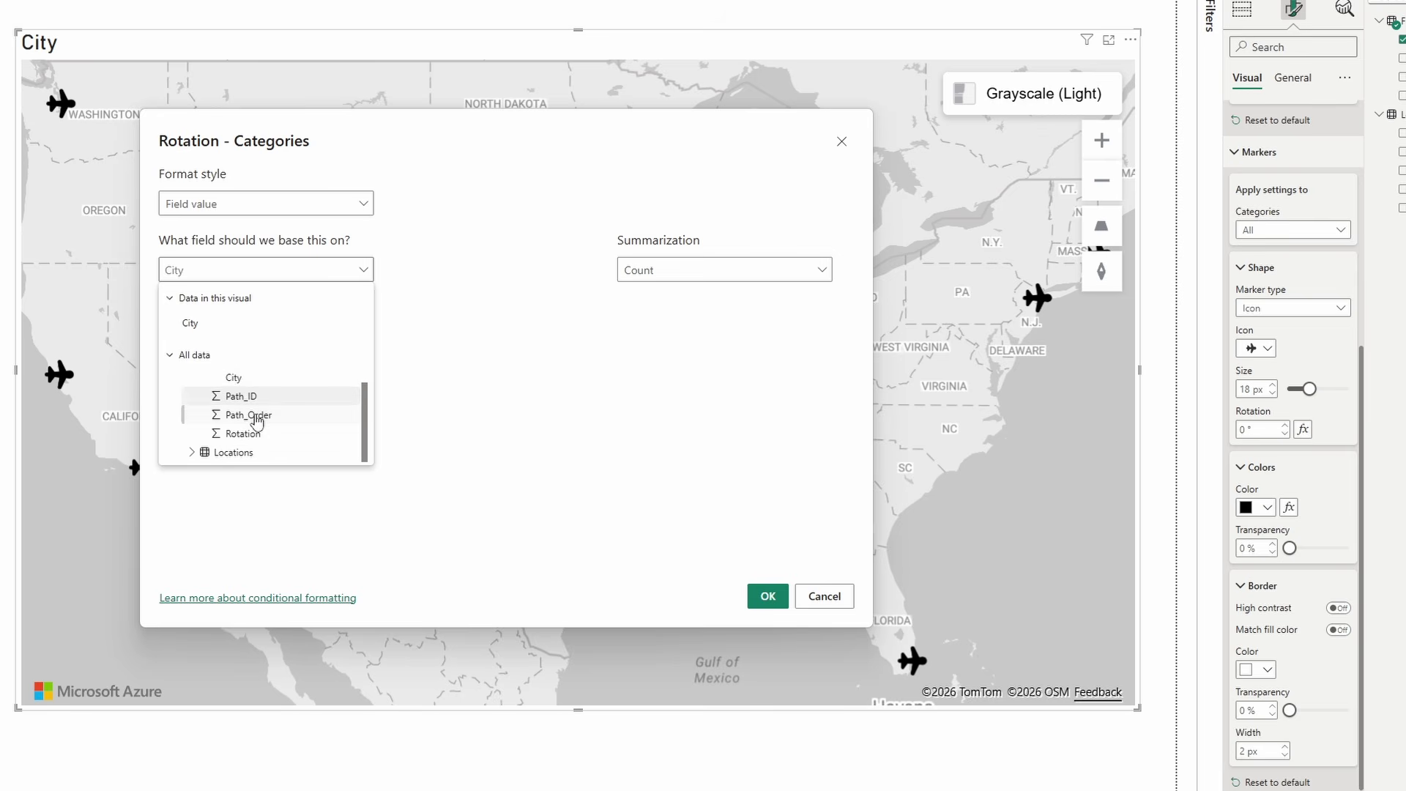
left_click(252, 433)
left_click(767, 596)
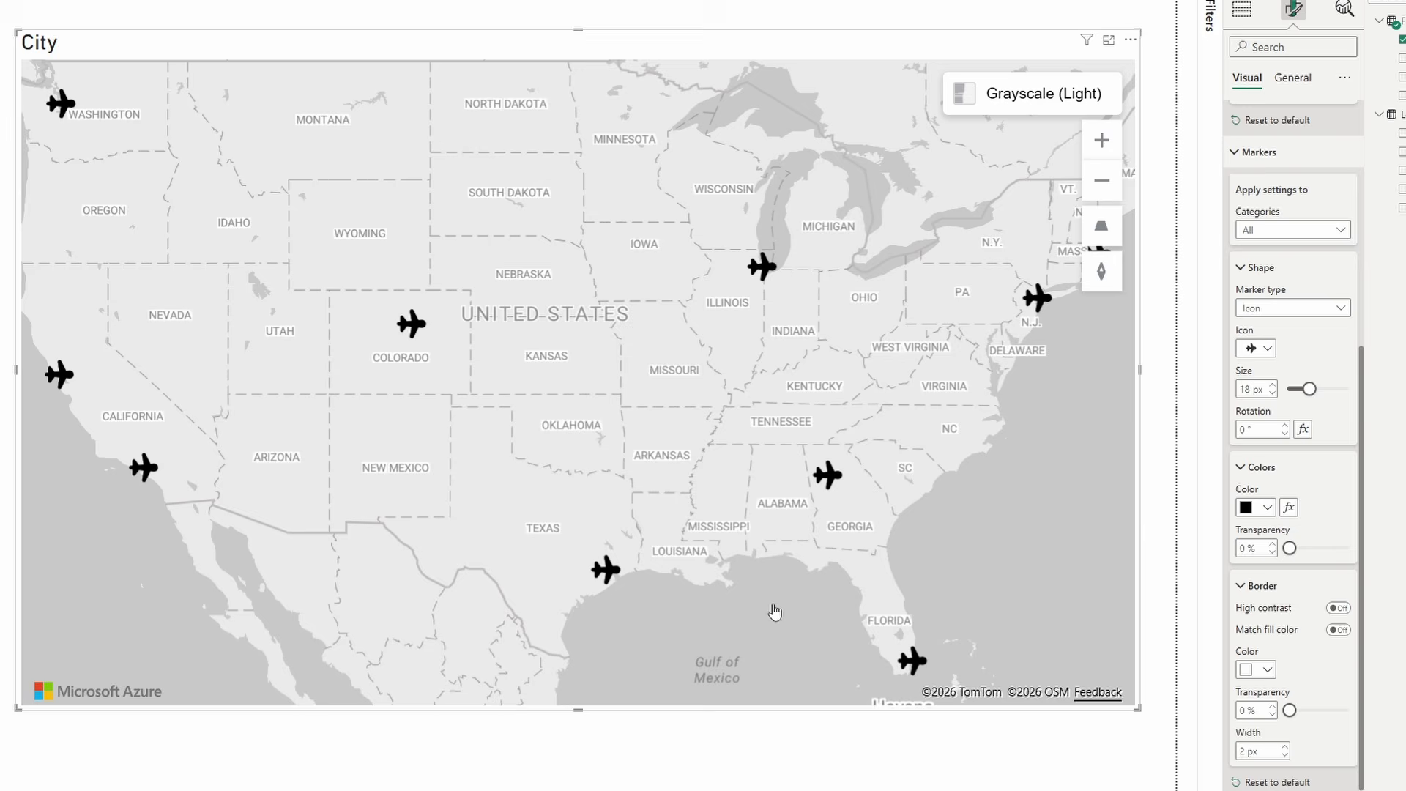